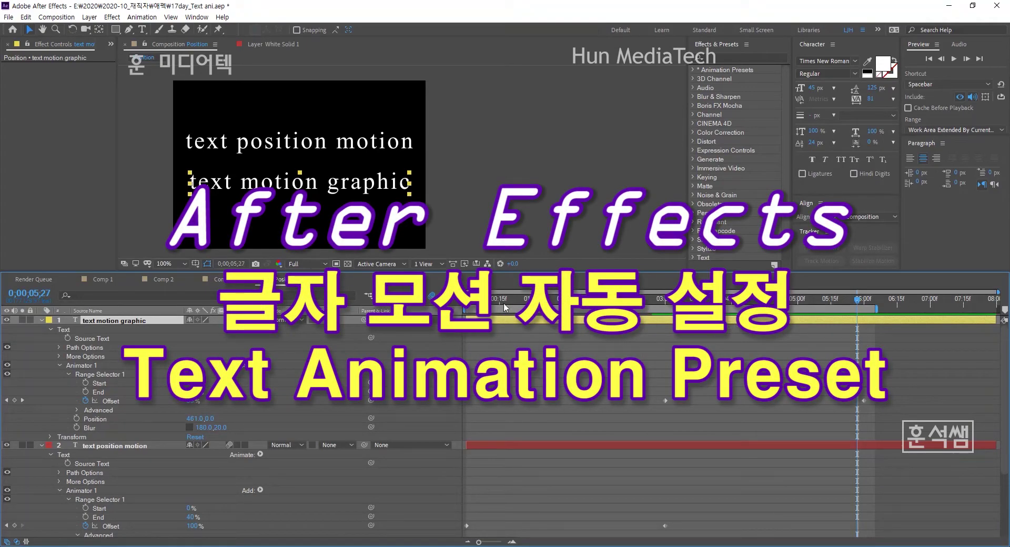
Step: Enlarge the viewer, centre the Position composition's frame in it, and bring up the Composition menu
left_click_drag(463, 270, 465, 291)
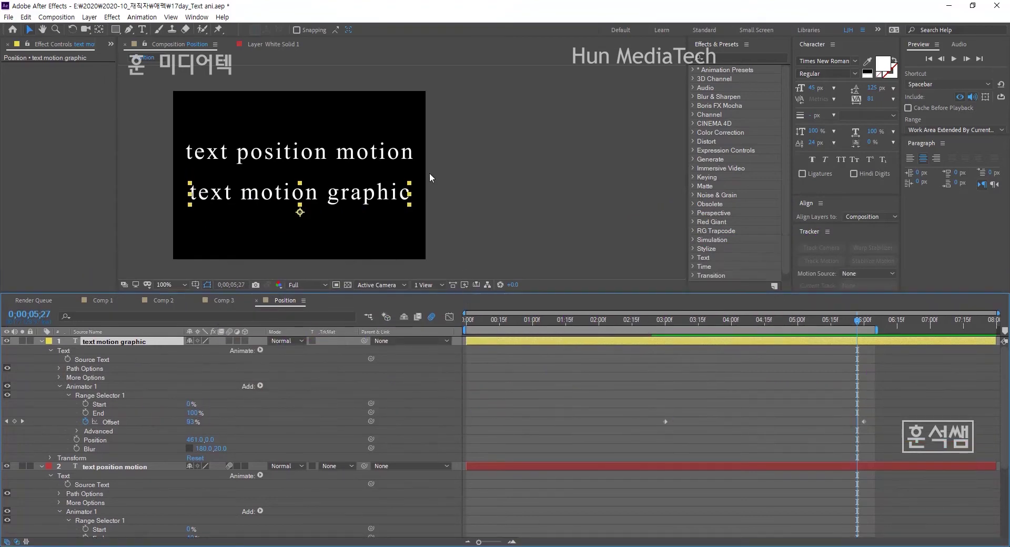
left_click_drag(447, 188, 524, 195)
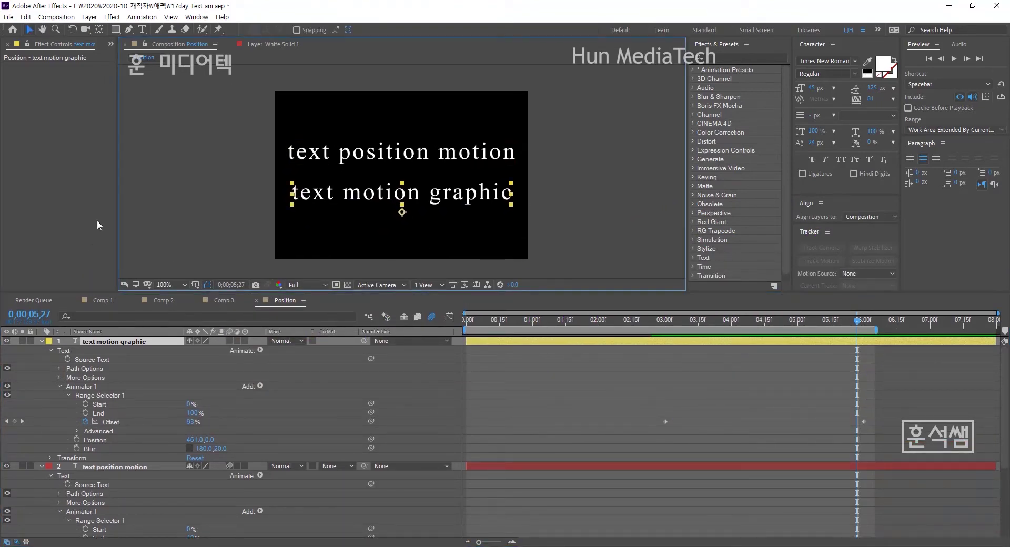
left_click(57, 17)
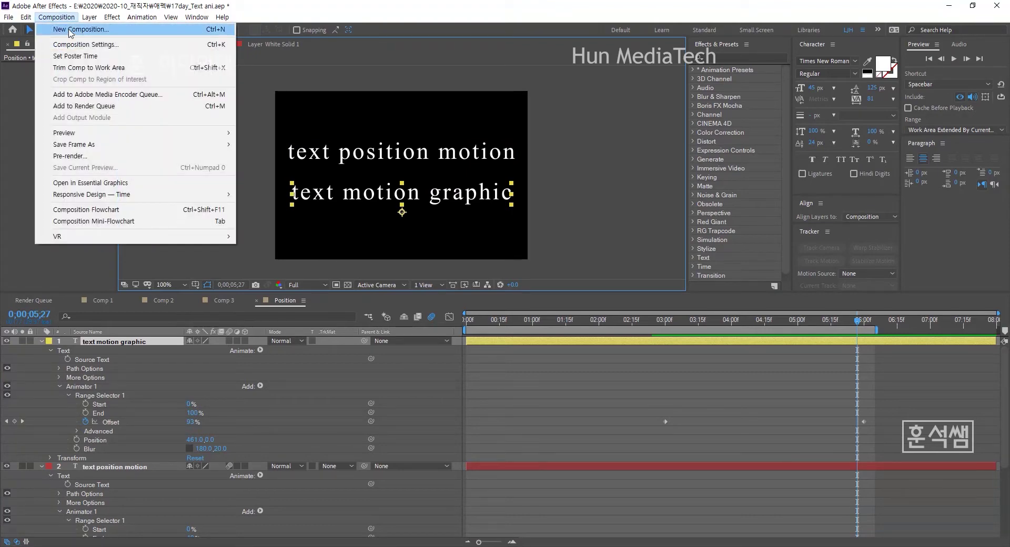
Step: Create a 640×360, 30 fps, 10-second composition named Preset
left_click(71, 30)
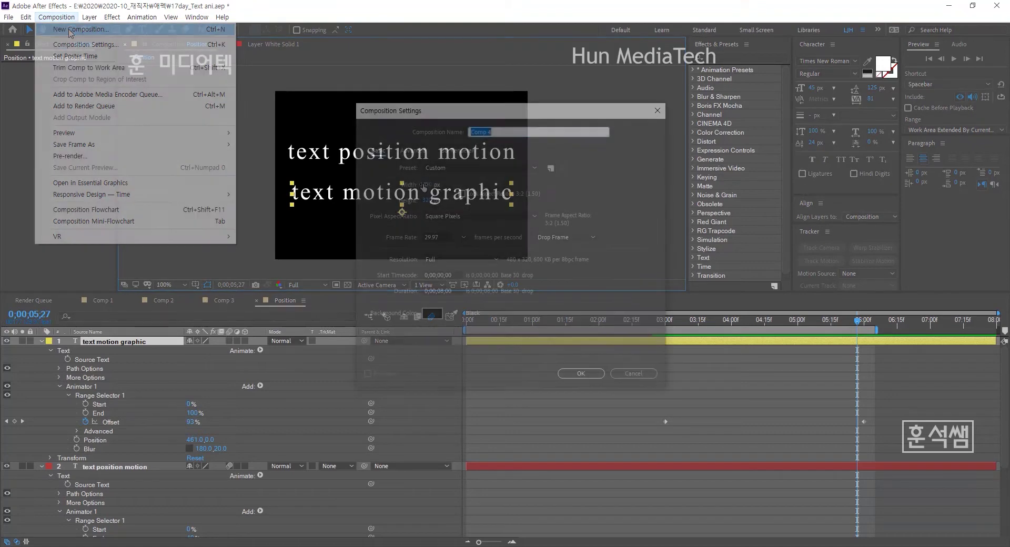
type("6")
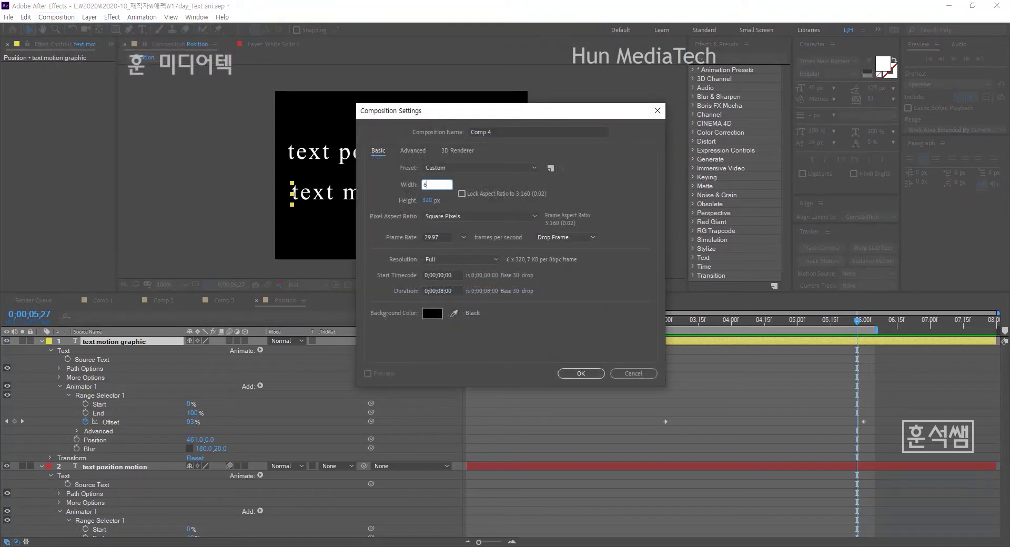
type("40")
left_click(429, 200)
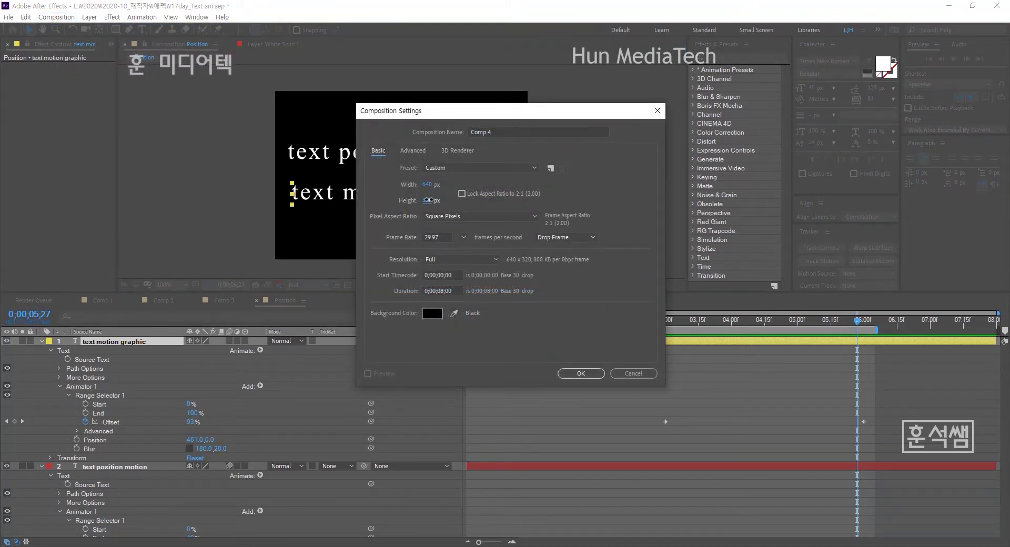
type("360")
left_click(387, 196)
left_click(445, 290)
key("BackSpace")
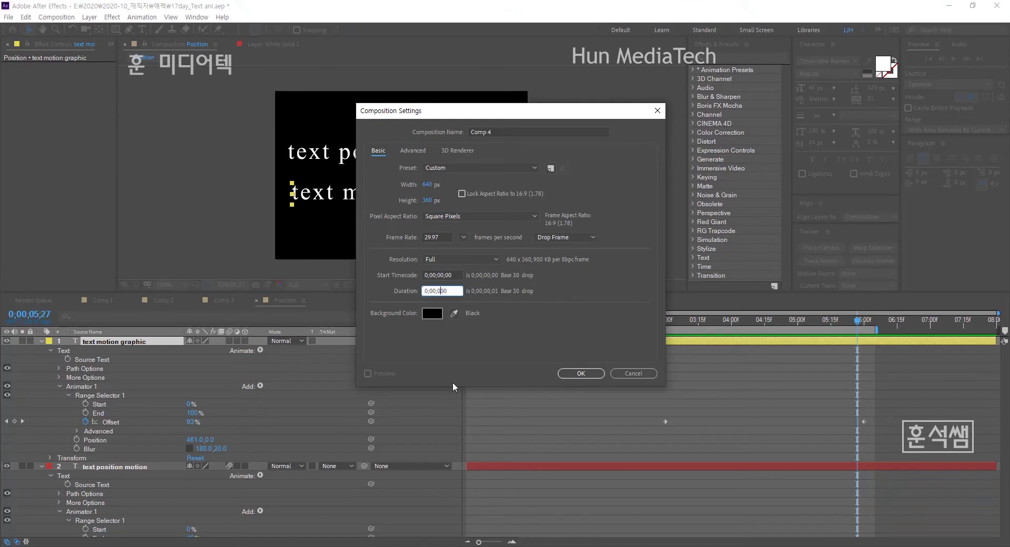
type("10:")
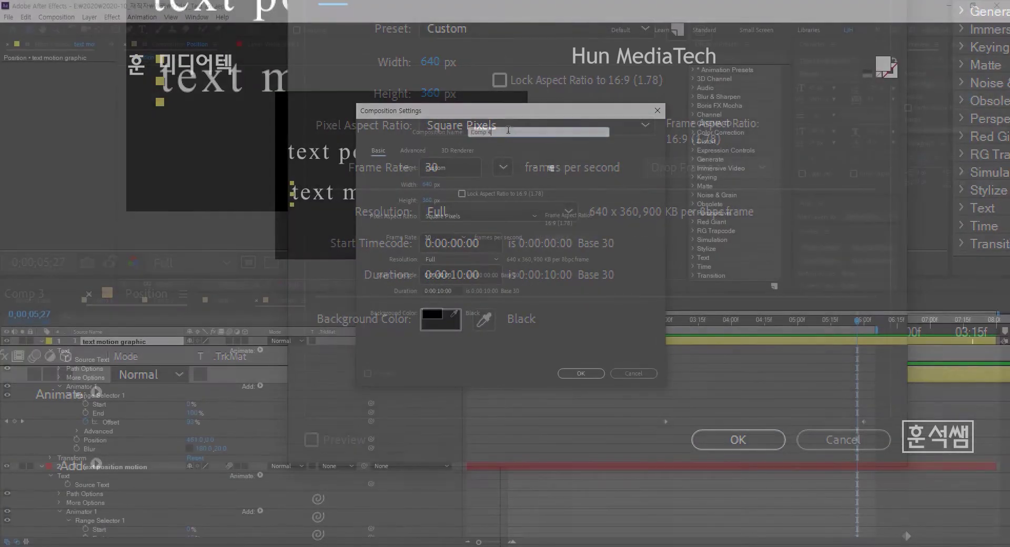
type("Pre")
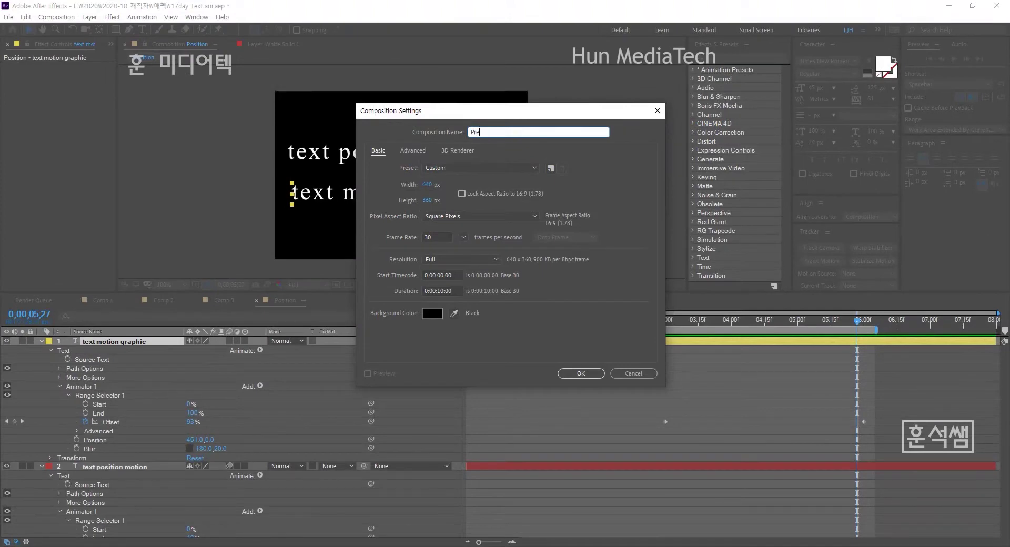
type("set")
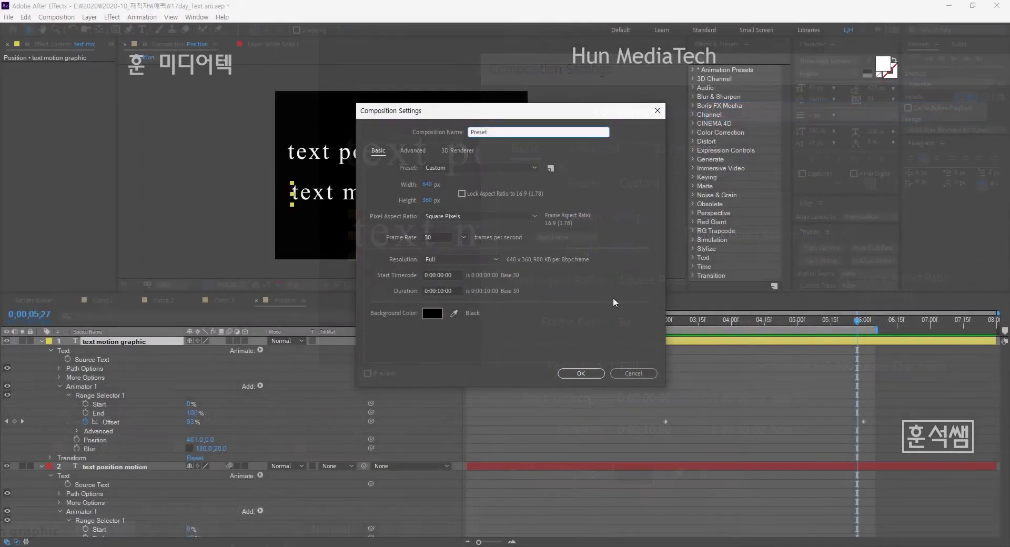
left_click(586, 377)
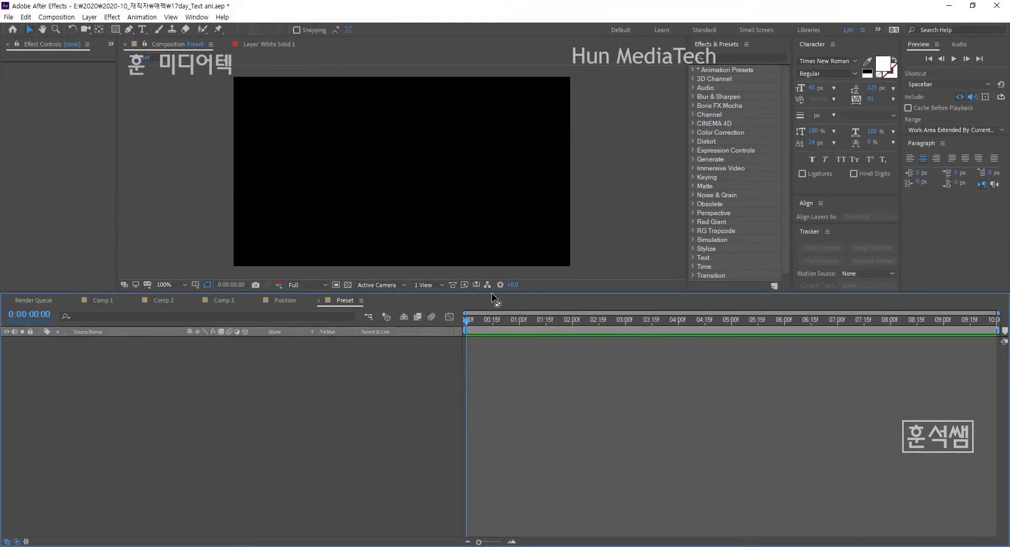
Step: Add a horizontal text layer reading 'Text Animation Preset' in the Preset composition
left_click_drag(492, 292, 492, 363)
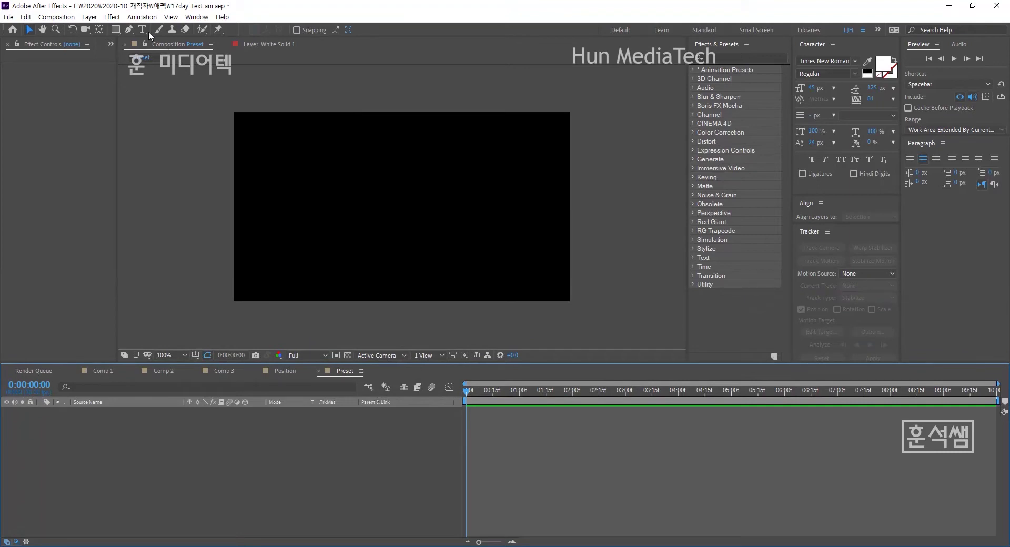
left_click(143, 30)
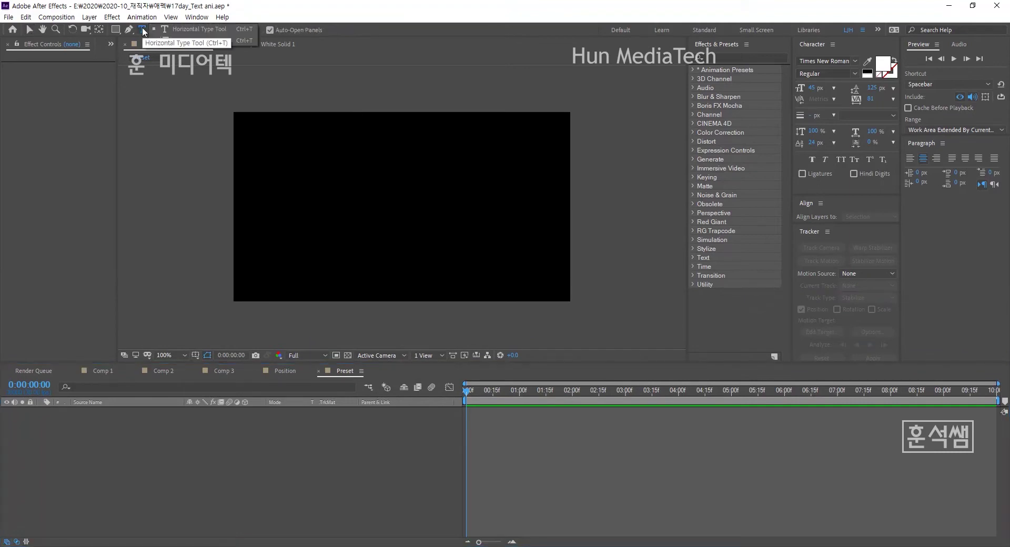
left_click(204, 32)
left_click(381, 225)
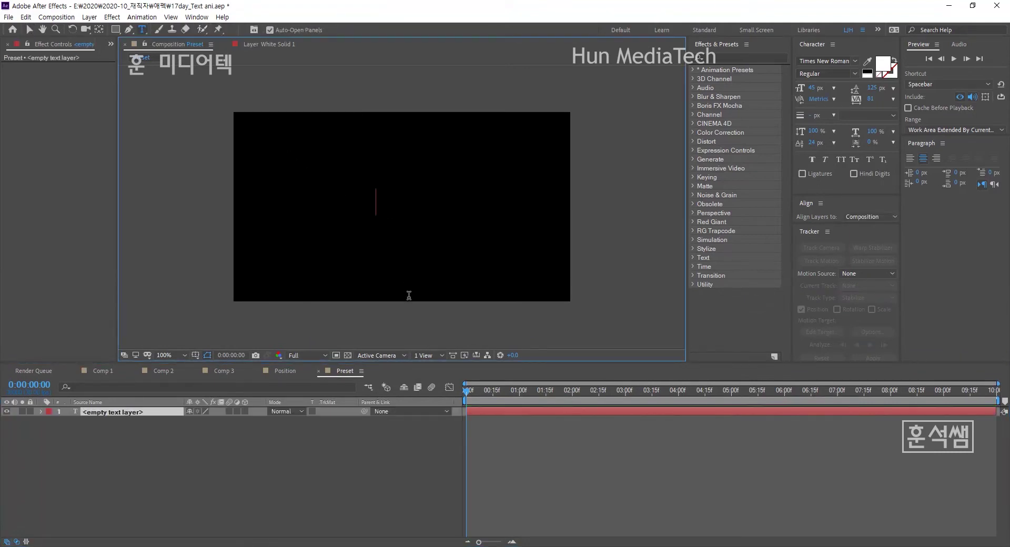
type("Text")
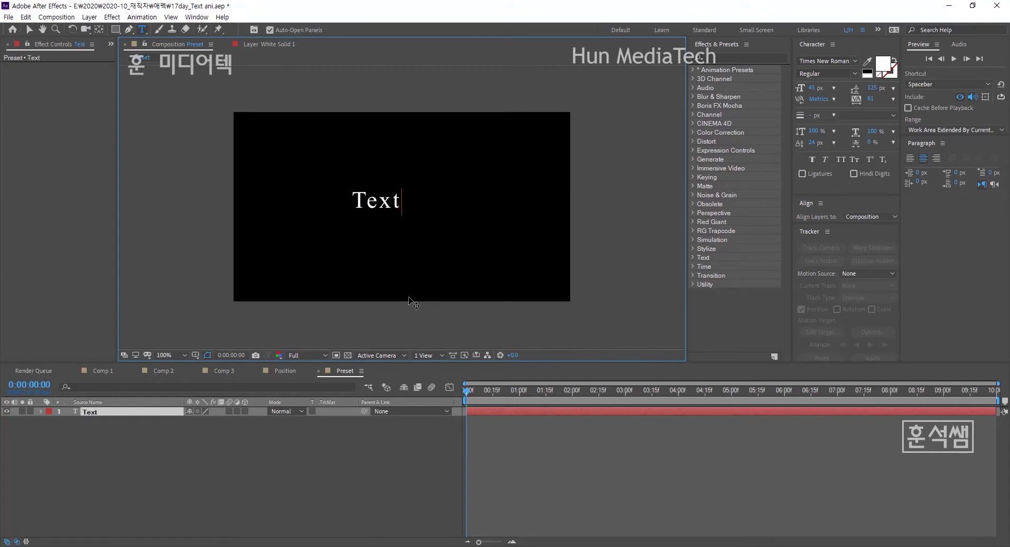
type(" Animatio")
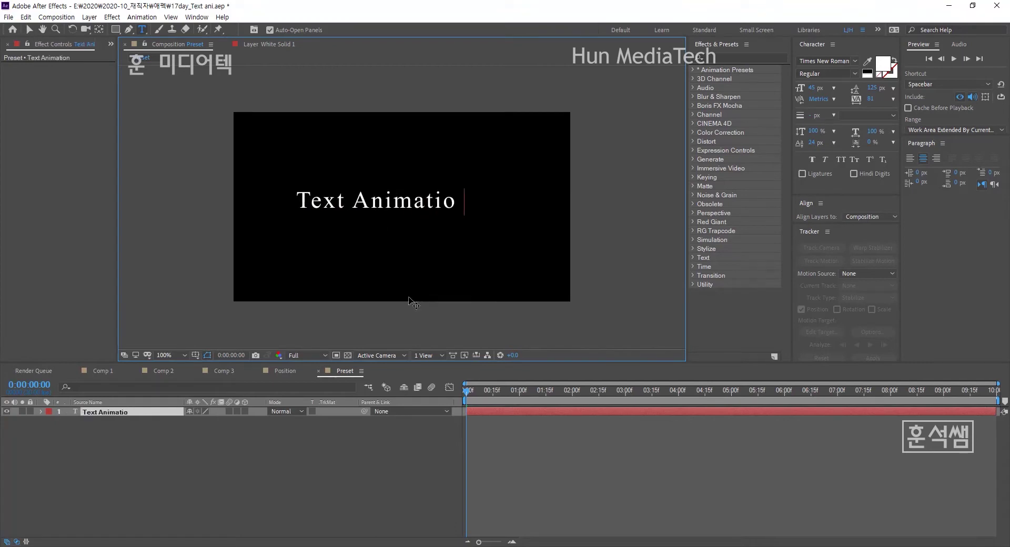
type("n Preset")
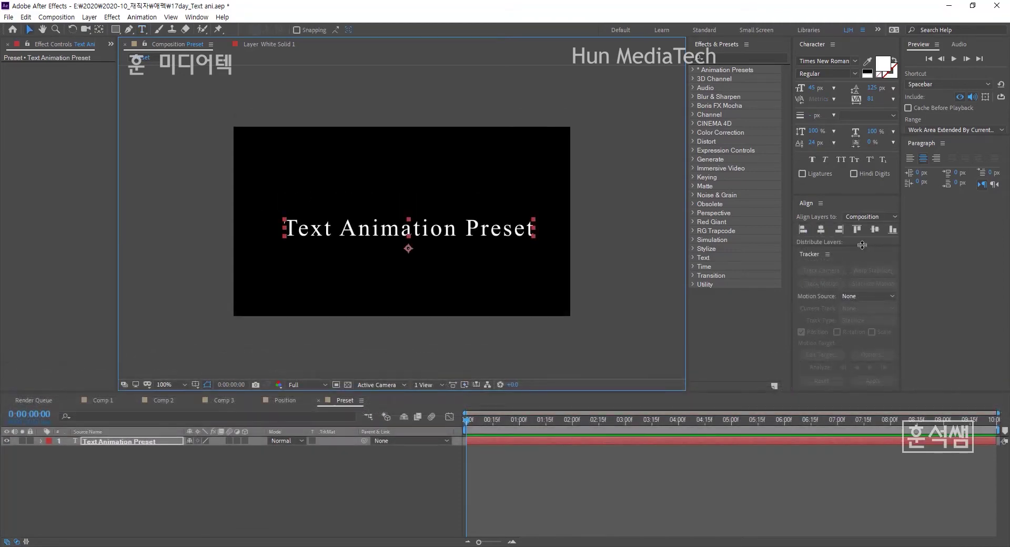
Step: Centre the text horizontally and vertically and set its font size to 48 px
left_click_drag(863, 271, 862, 290)
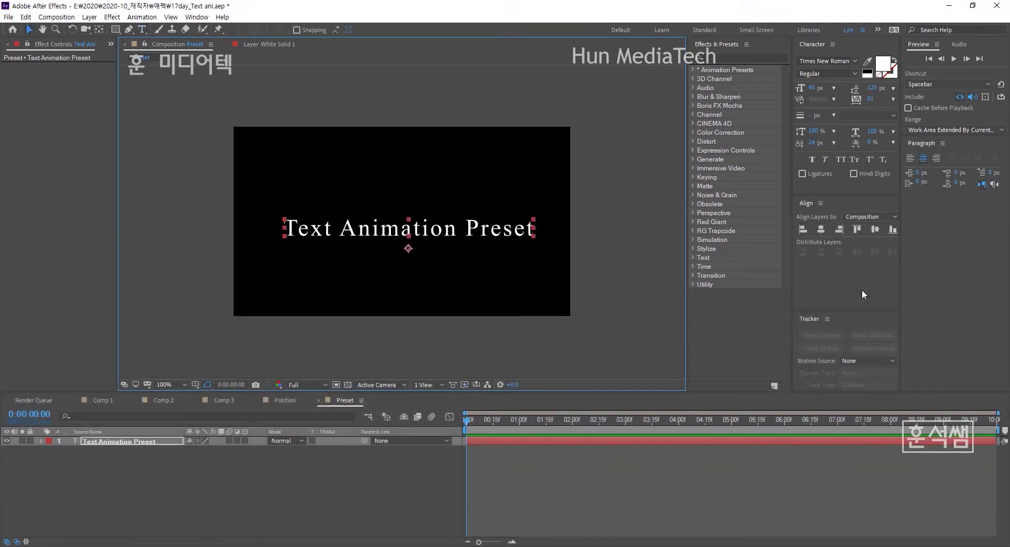
left_click(822, 230)
left_click(874, 230)
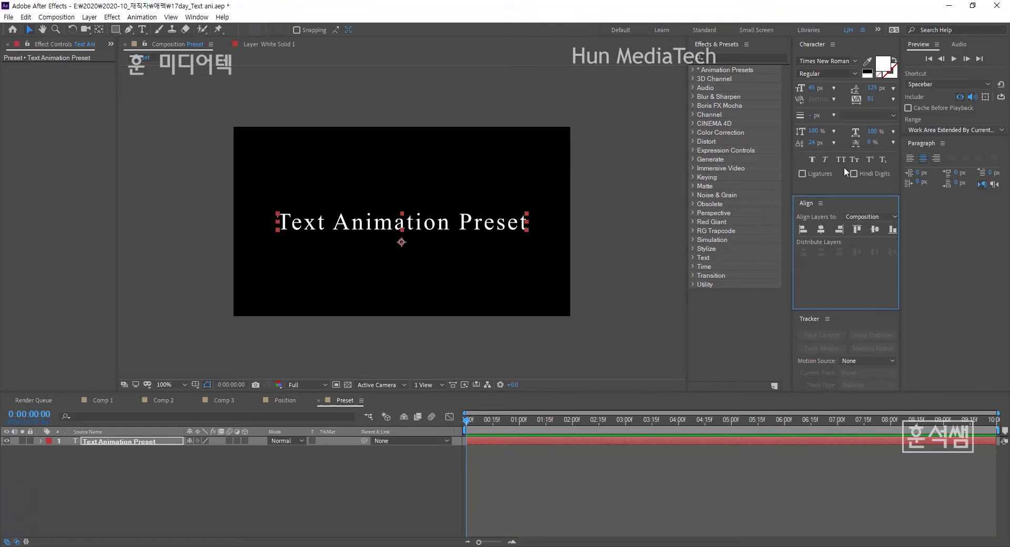
left_click(816, 88)
left_click_drag(815, 88, 822, 91)
left_click(817, 88)
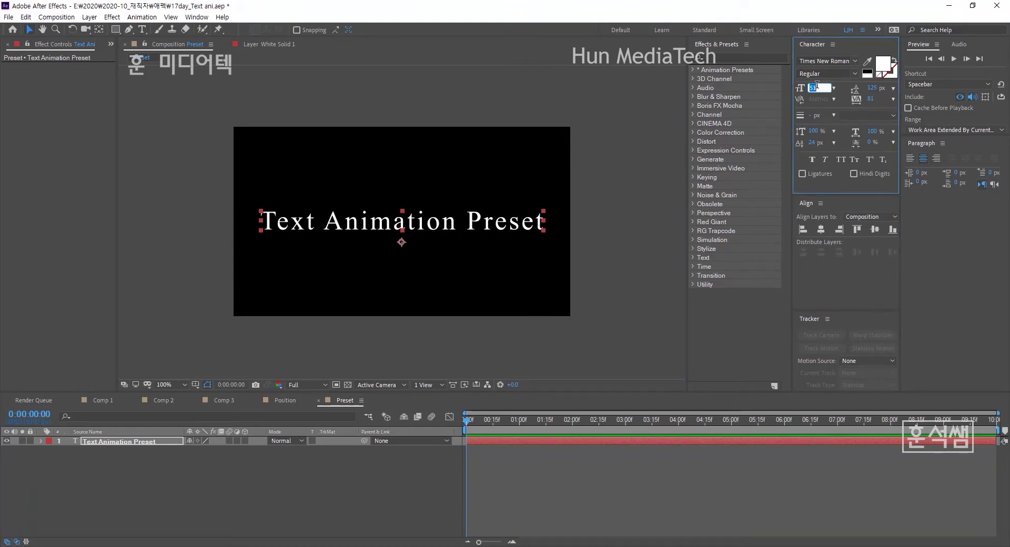
type("48")
key("Return")
left_click(867, 233)
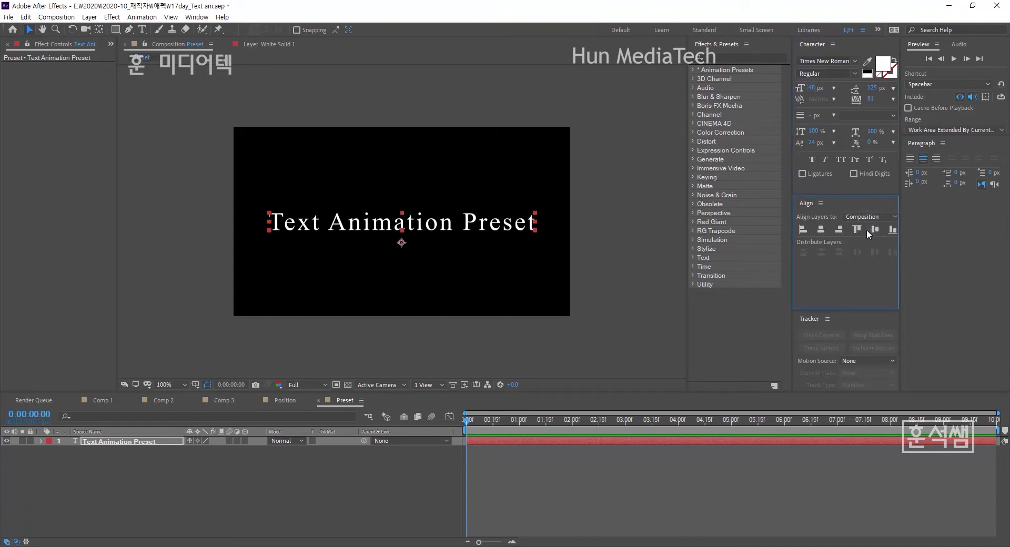
left_click_drag(689, 314, 617, 312)
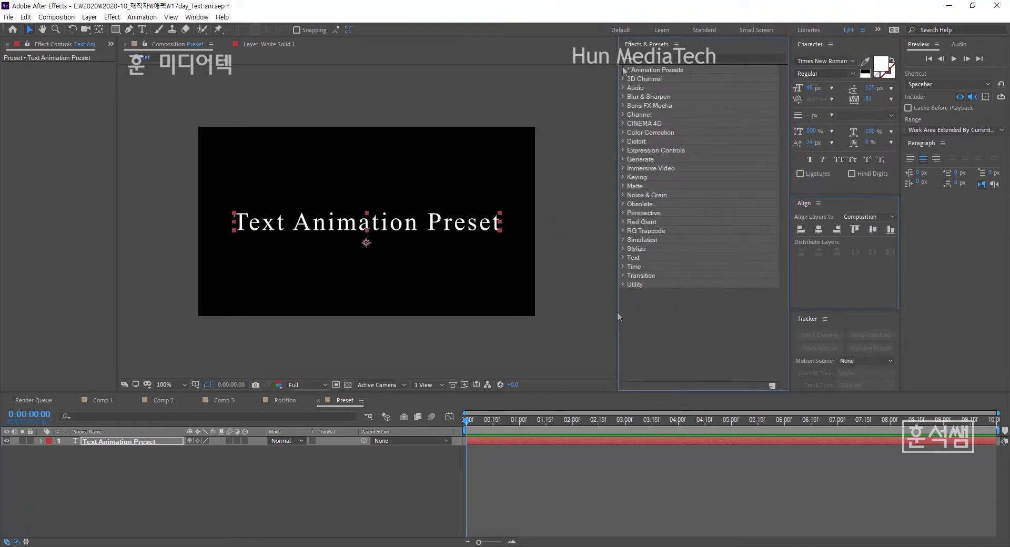
Step: Expand Animation Presets > Presets in the Effects & Presets panel
left_click(624, 68)
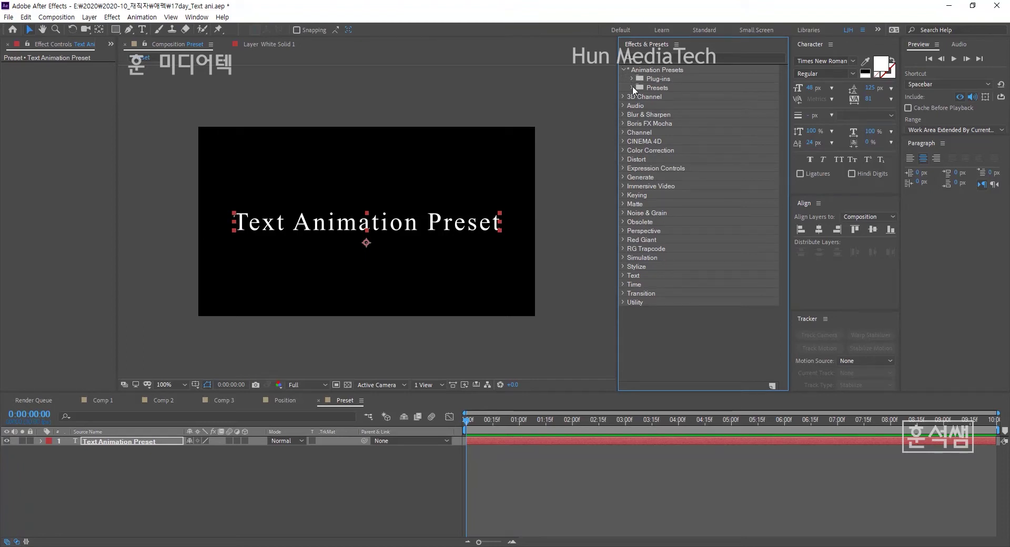
left_click(633, 86)
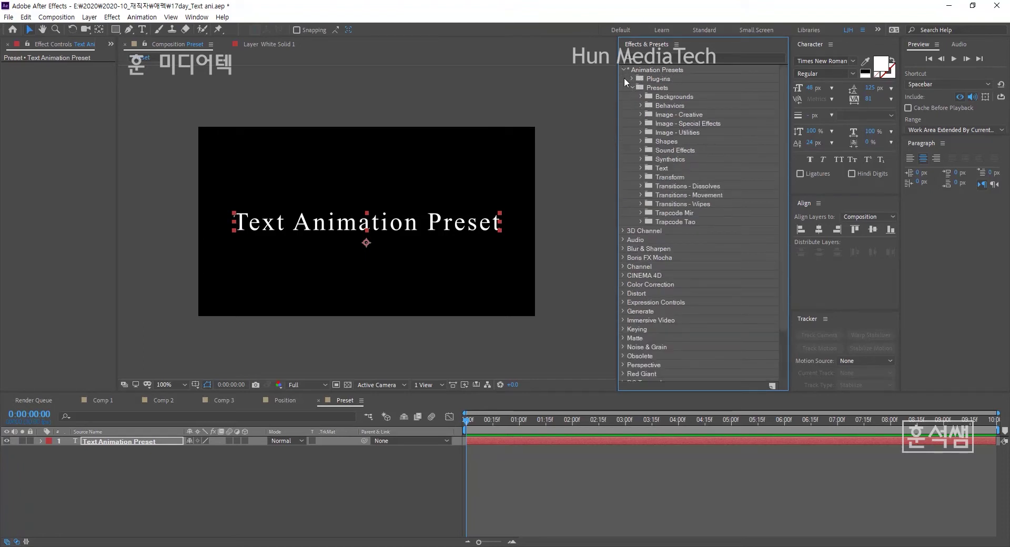
left_click(633, 79)
left_click(632, 78)
left_click(678, 45)
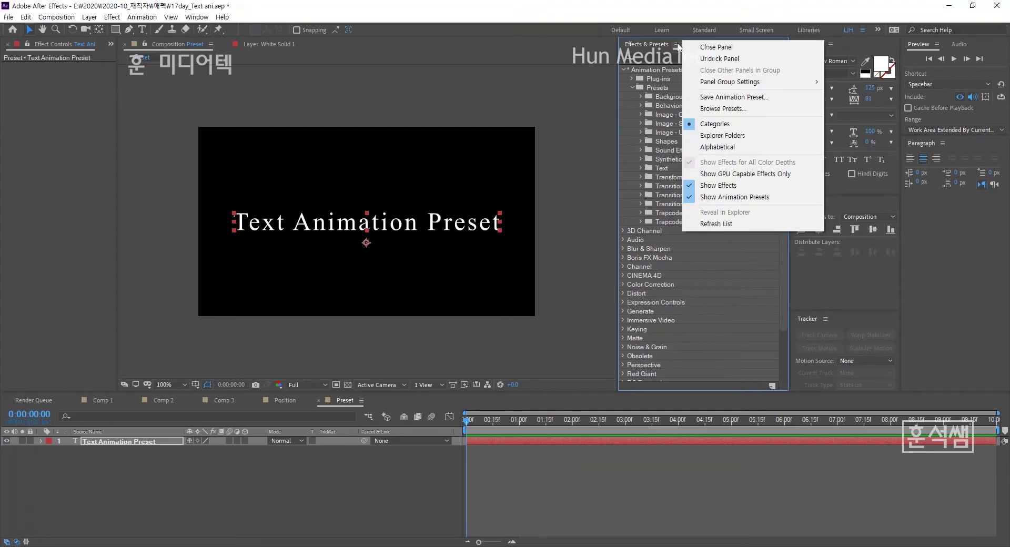
left_click(711, 127)
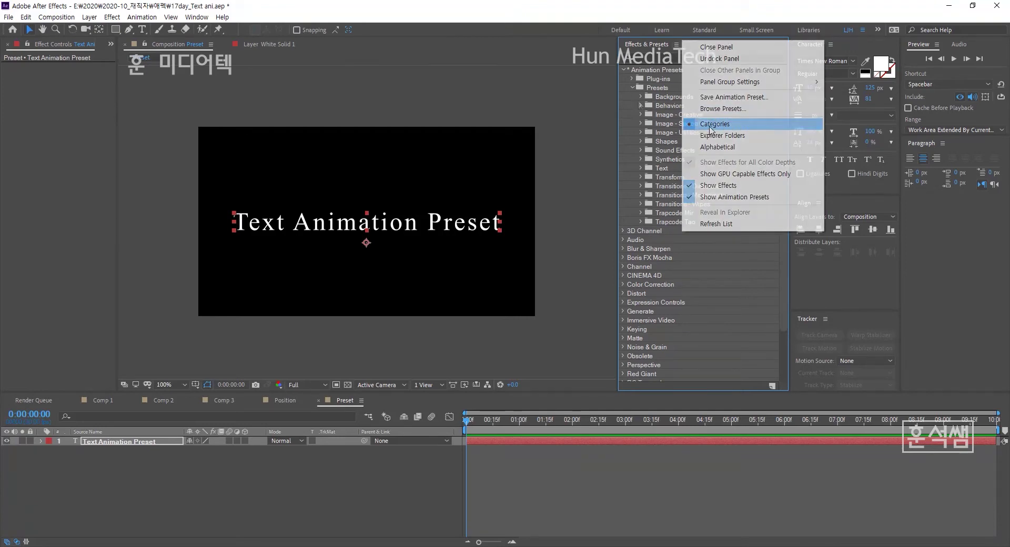
Step: Expand Text > Animate In, enlarge the presets list, and select Center Spiral
left_click(641, 169)
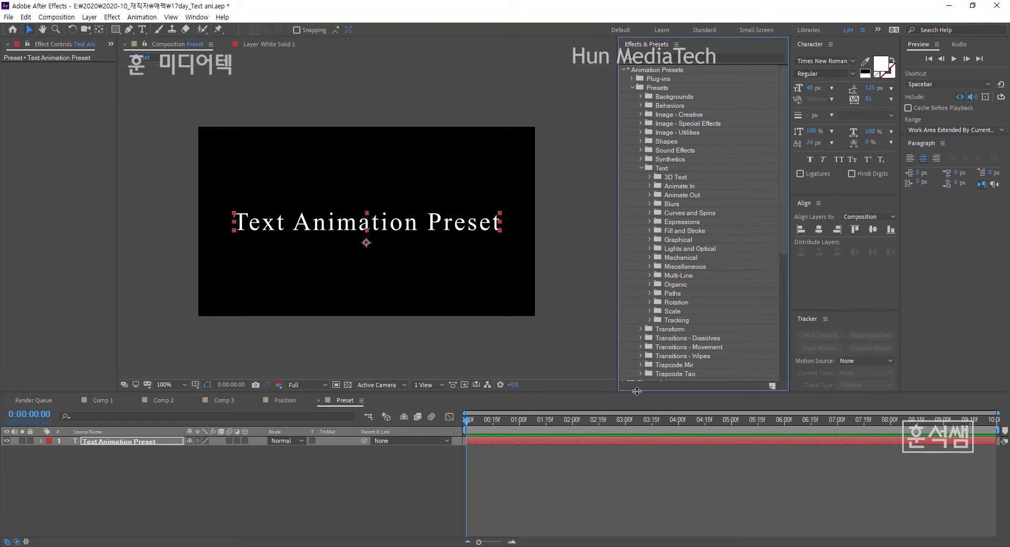
left_click_drag(636, 390, 638, 394)
left_click_drag(619, 296, 580, 296)
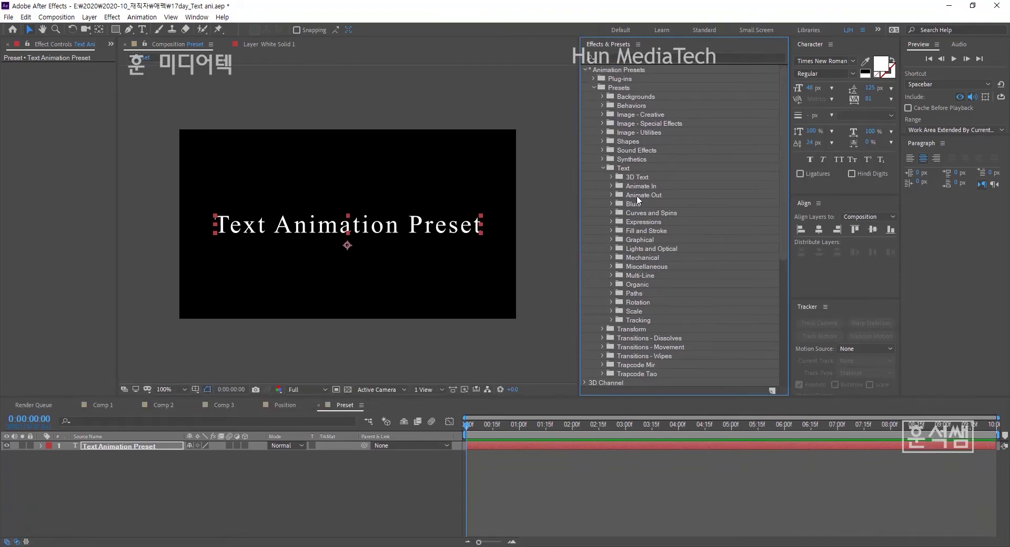
left_click(612, 186)
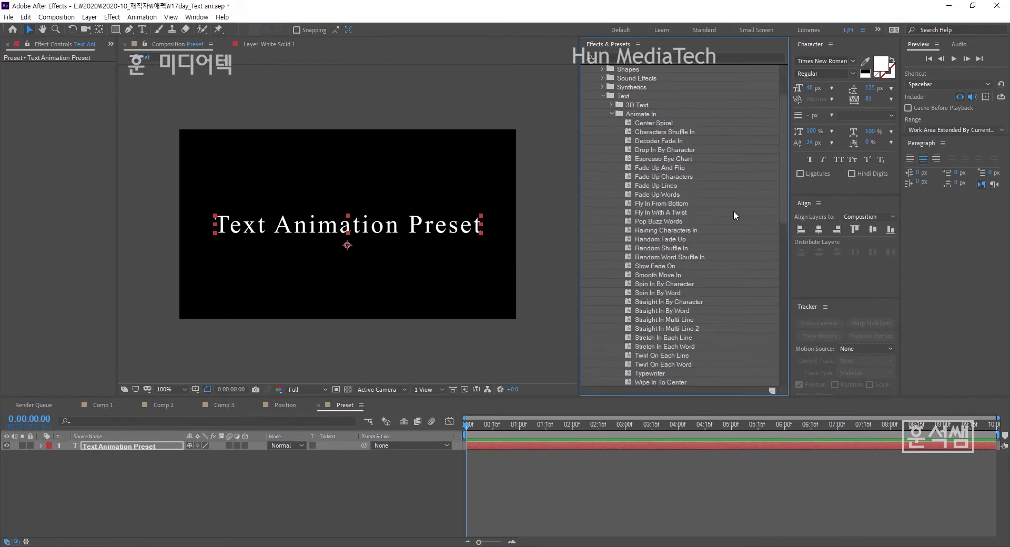
scroll(734, 211, "up", 3)
scroll(734, 210, "up", 1)
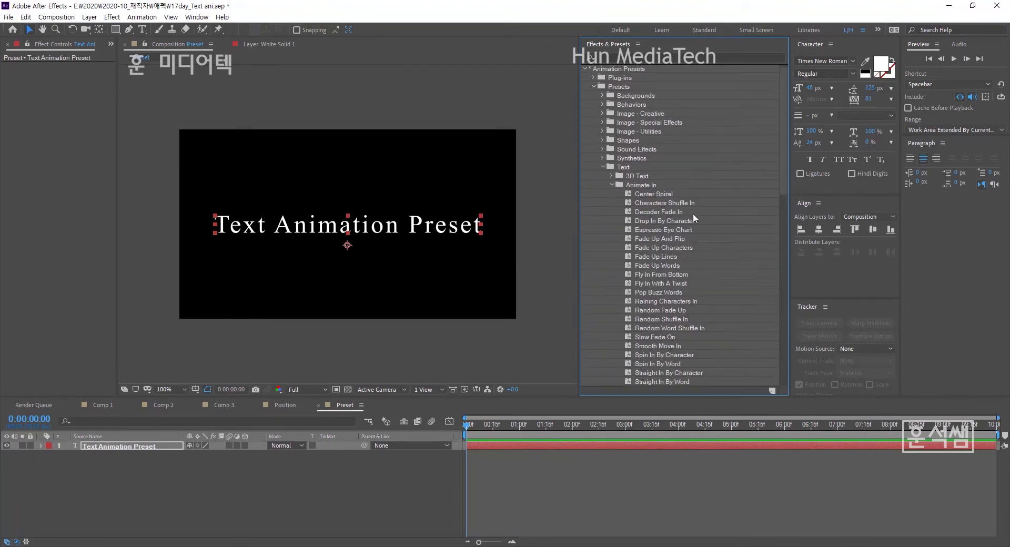
scroll(719, 248, "down", 3)
scroll(719, 247, "up", 3)
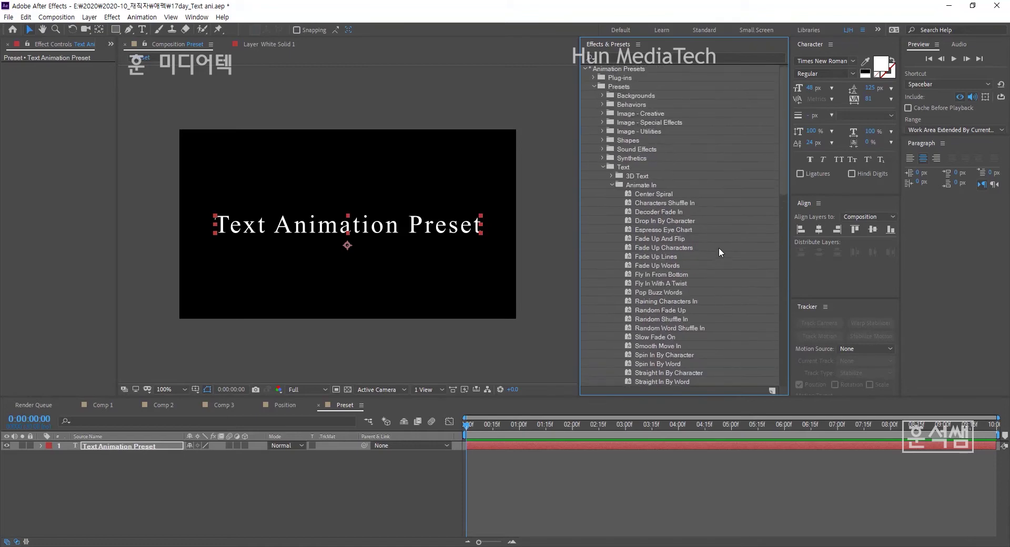
left_click(665, 196)
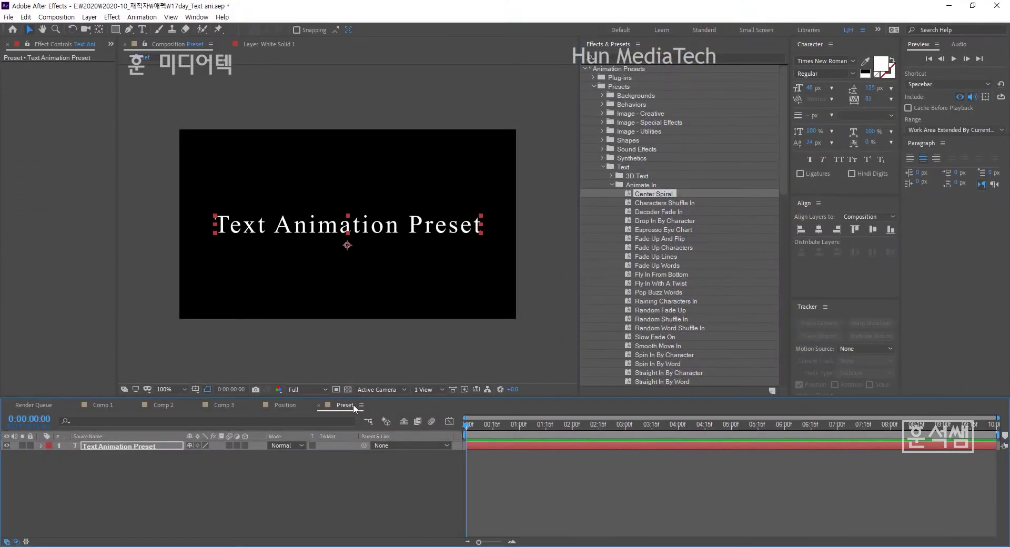
Step: Drop Center Spiral onto the 'Text Animation Preset' layer, preview it, and expand the layer
left_click(368, 231)
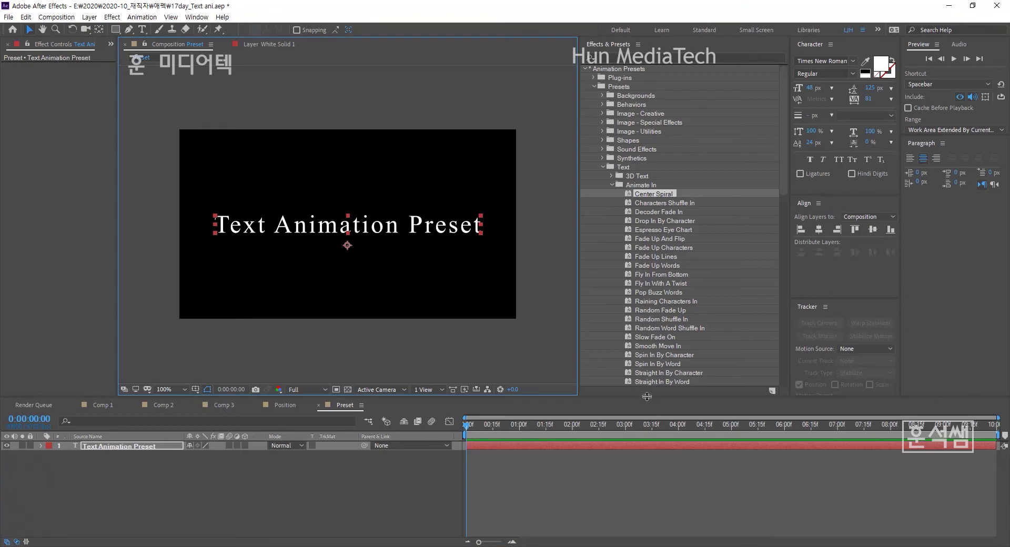
left_click_drag(648, 405, 648, 414)
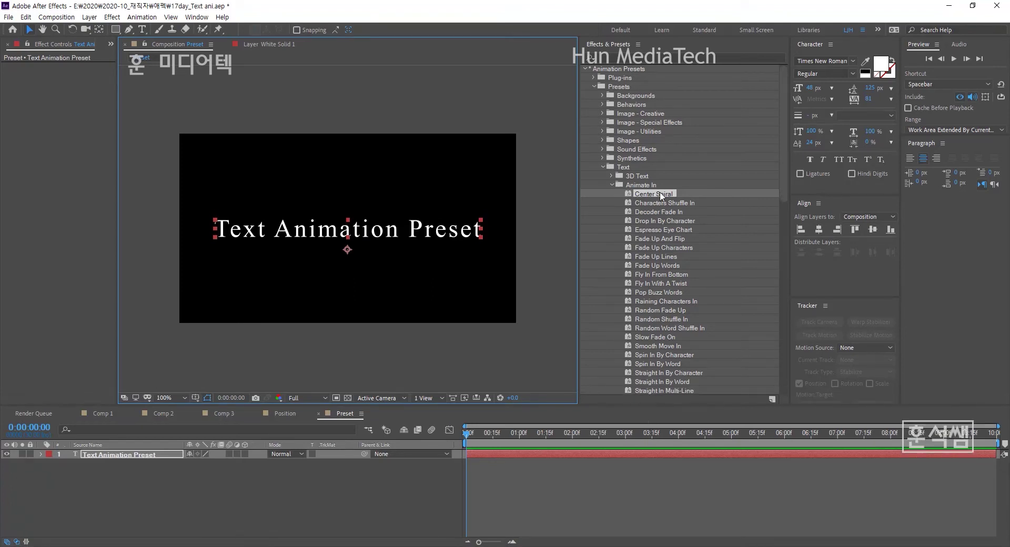
left_click_drag(655, 195, 426, 224)
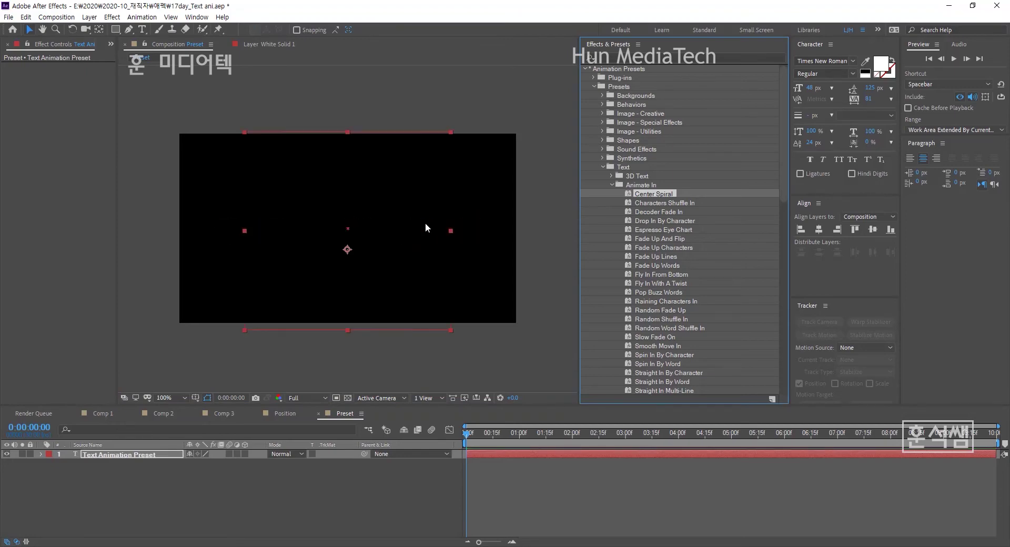
key("space")
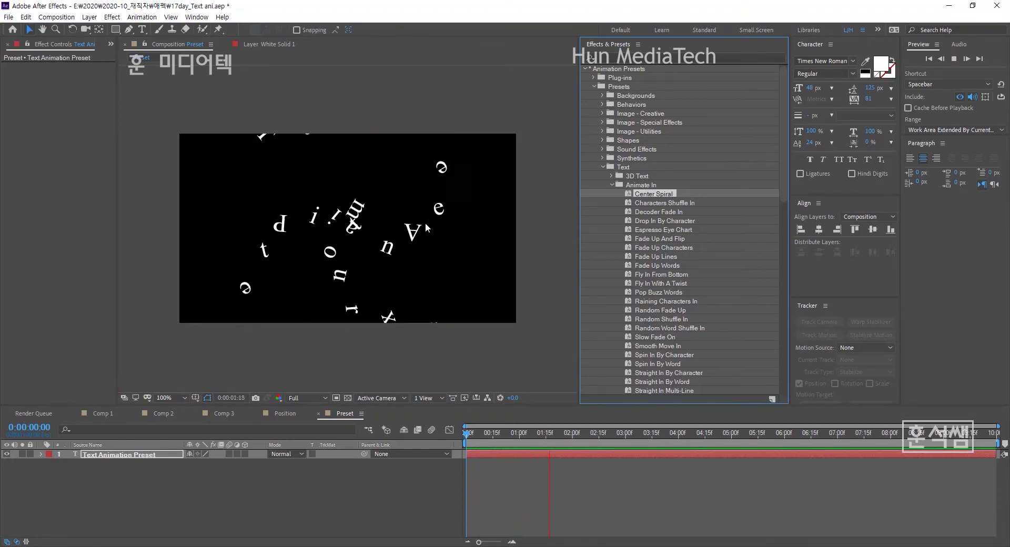
left_click(41, 396)
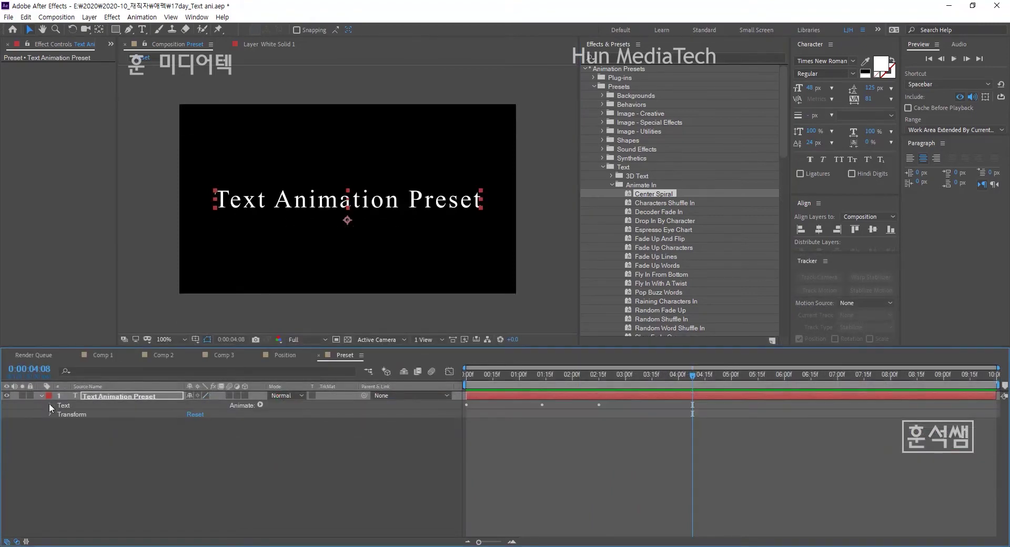
Step: Inspect the Spiral and Fade In keyframes, preview the spiral, then undo Center Spiral
left_click(50, 405)
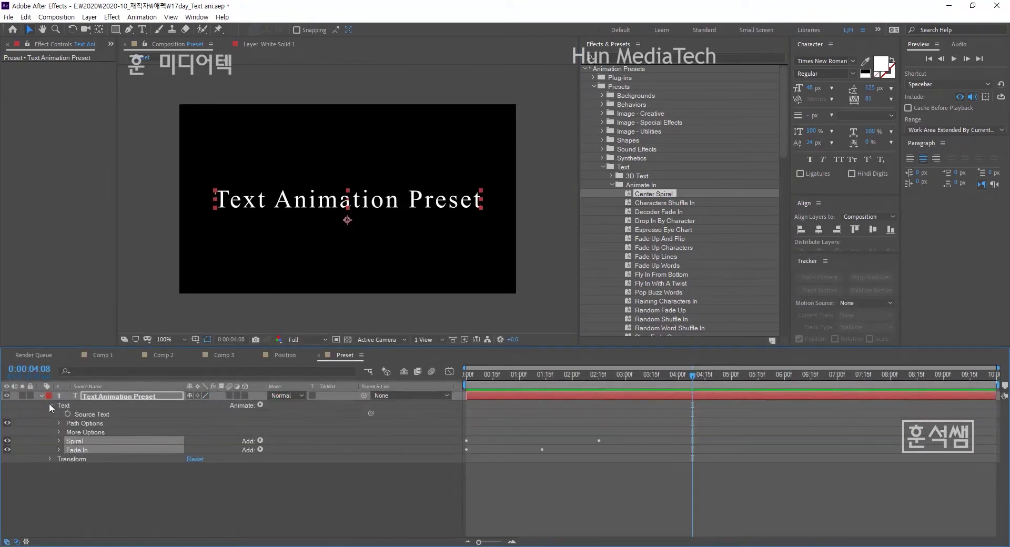
left_click(59, 441)
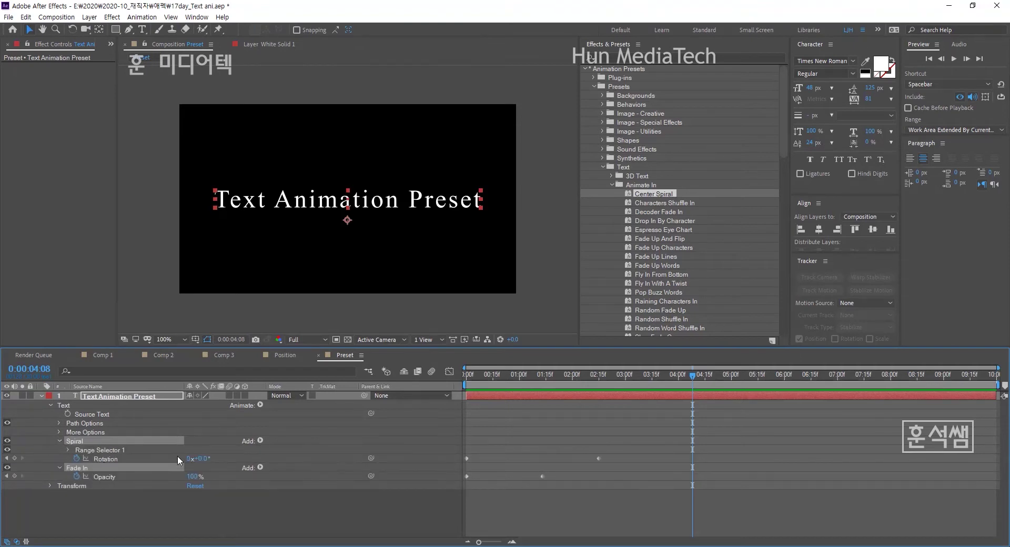
key("Home")
key("space")
mouse_move(487, 376)
left_mouse_down()
mouse_move(582, 384)
mouse_move(512, 374)
left_mouse_up()
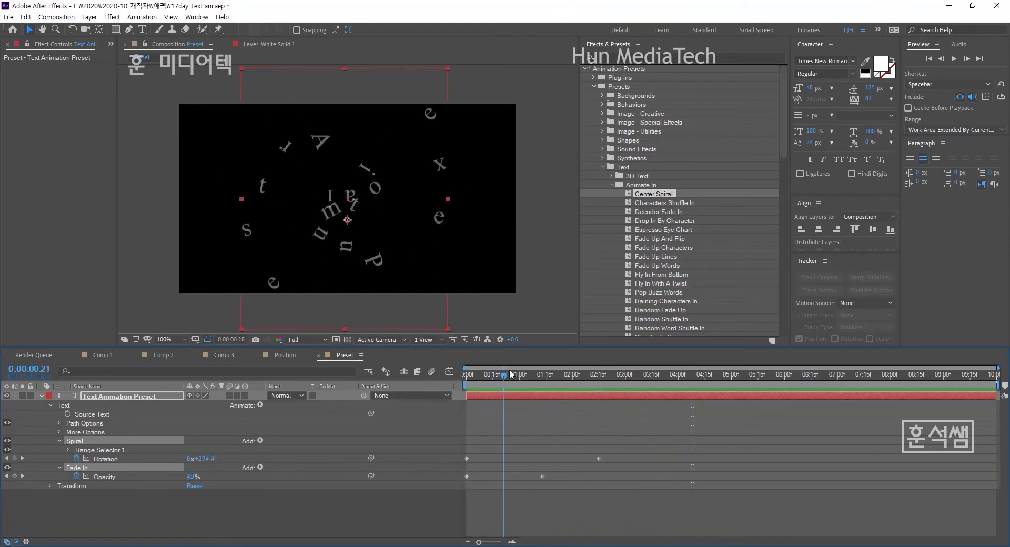
key("space")
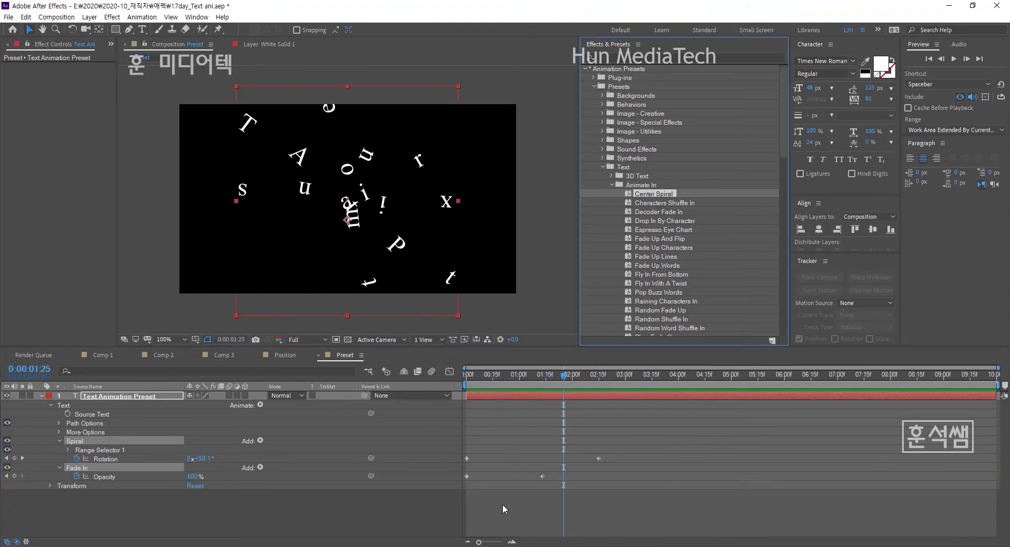
left_click(172, 414)
key("ctrl+z")
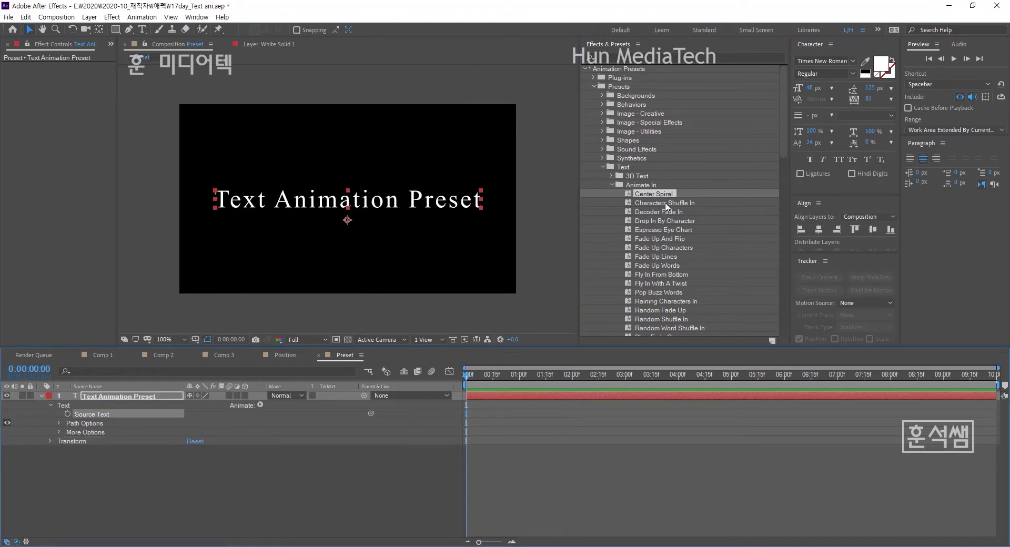
Step: Try Characters Shuffle In on the text, preview it from 0:00:00:07, then undo it
left_click_drag(664, 203, 403, 205)
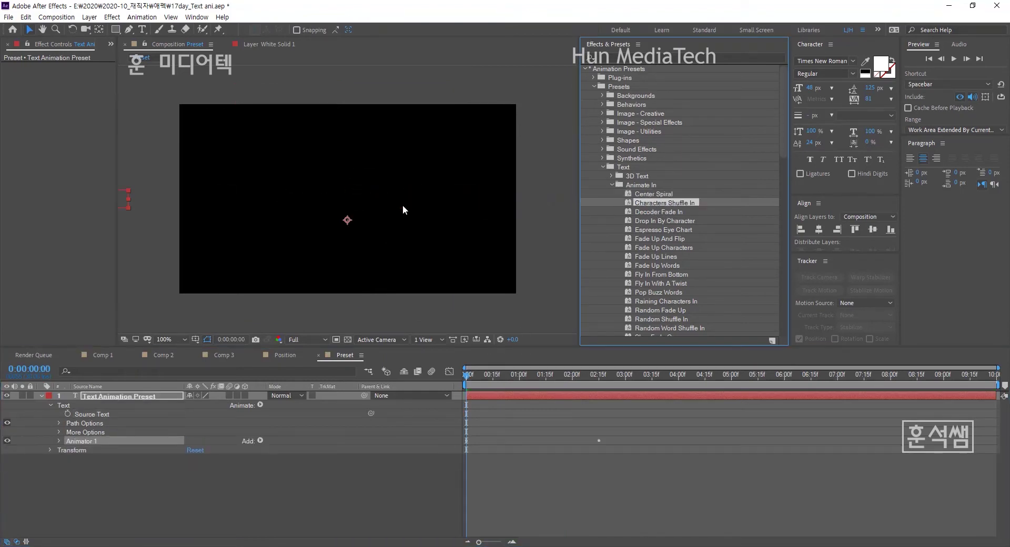
key("space")
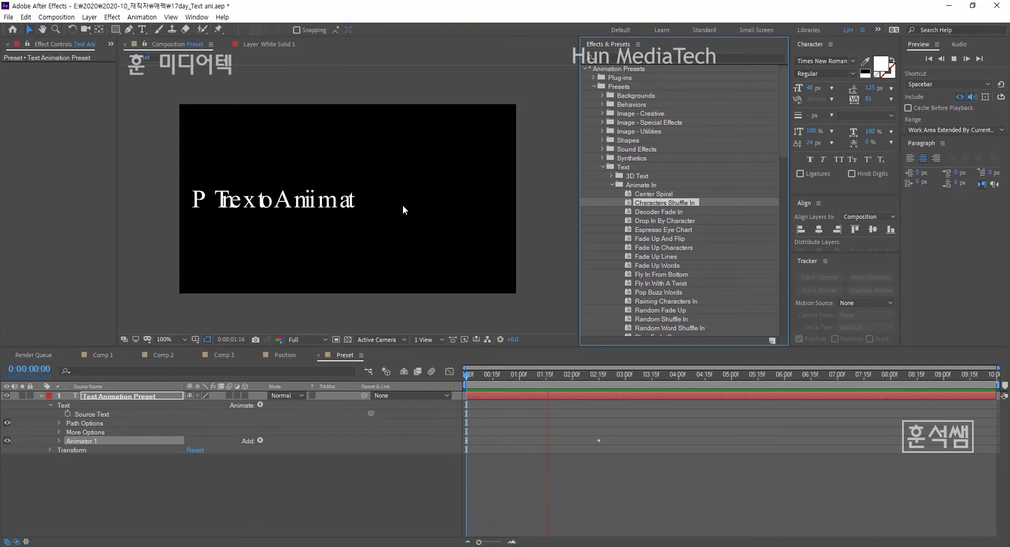
key("space")
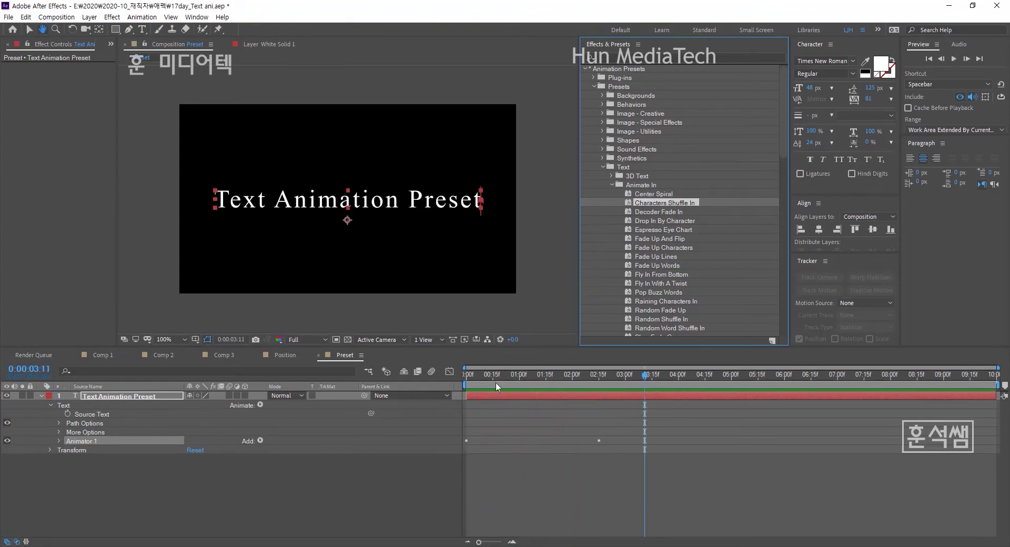
left_click(479, 376)
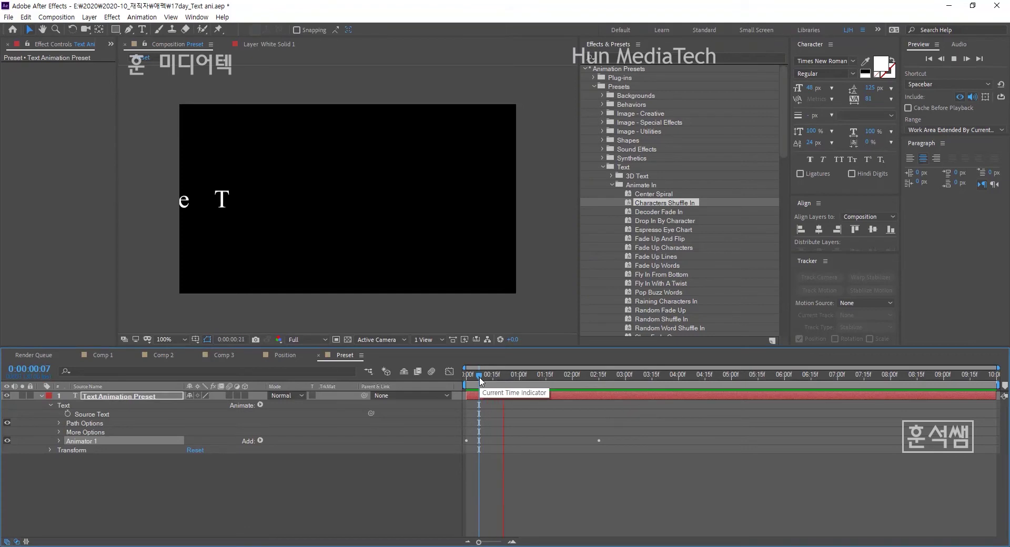
key("space")
key("ctrl+z")
key("Home")
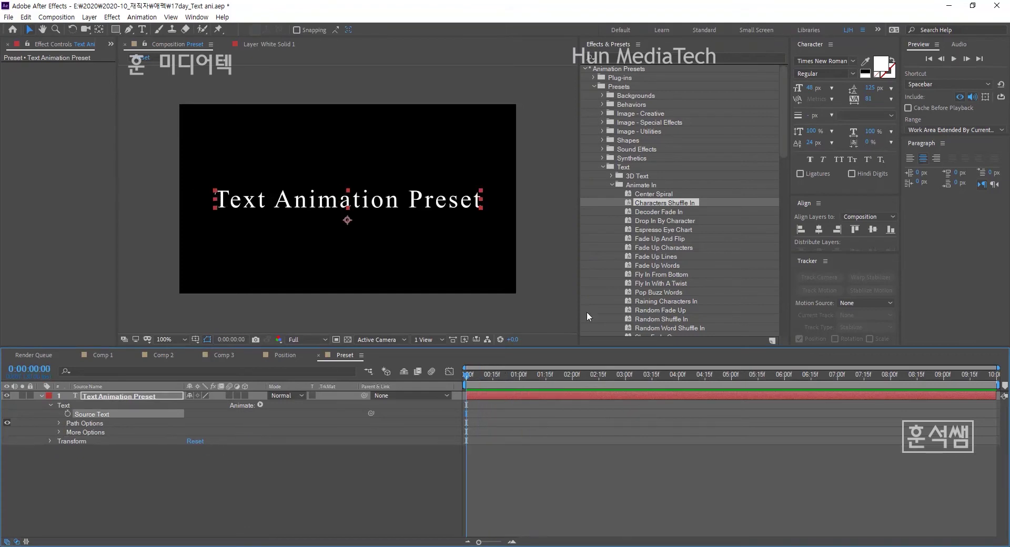
Step: Try Drop In By Character on the text, inspect it at 0:00:01:13, then undo it
left_click_drag(666, 221, 389, 198)
key("space")
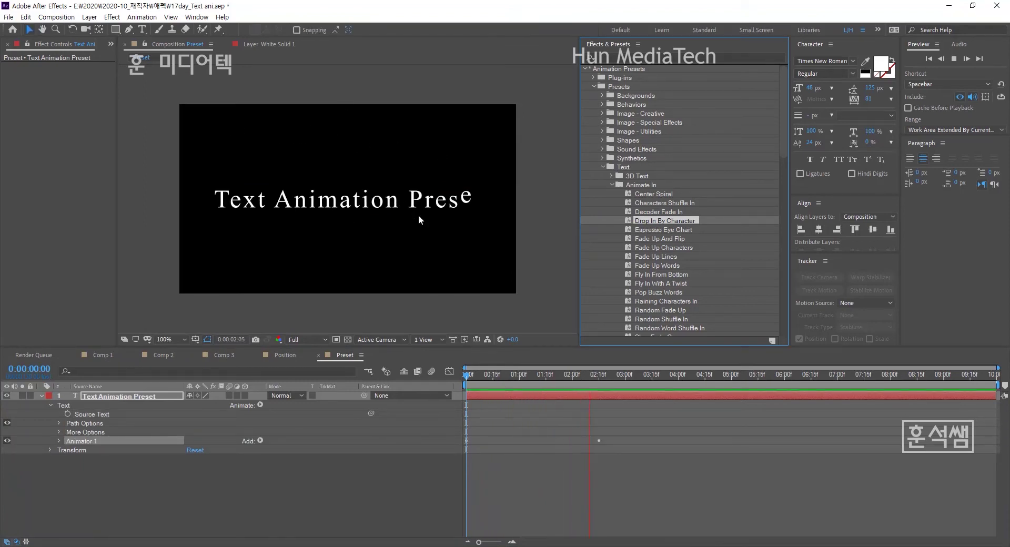
left_click(542, 375)
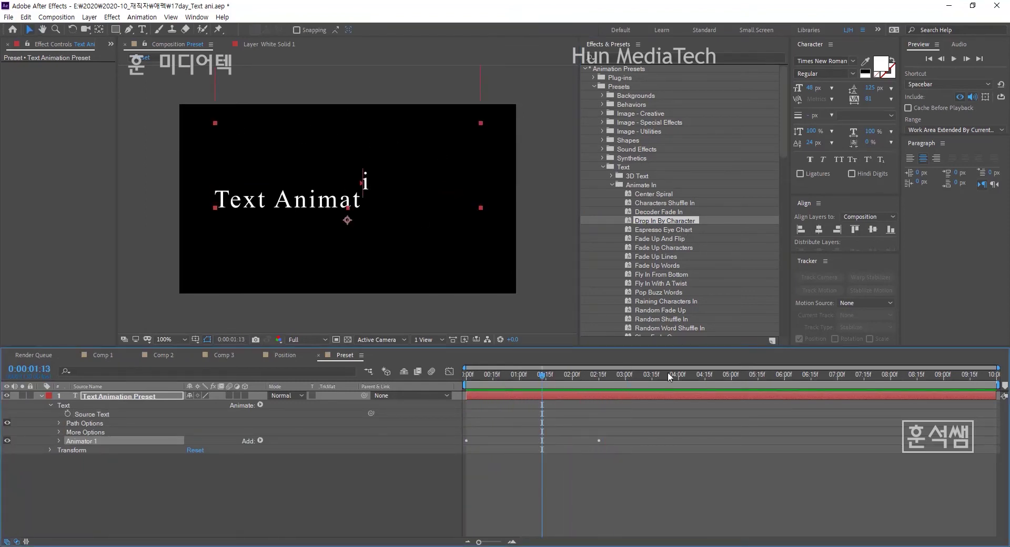
left_click_drag(675, 349, 678, 390)
scroll(713, 296, "down", 3)
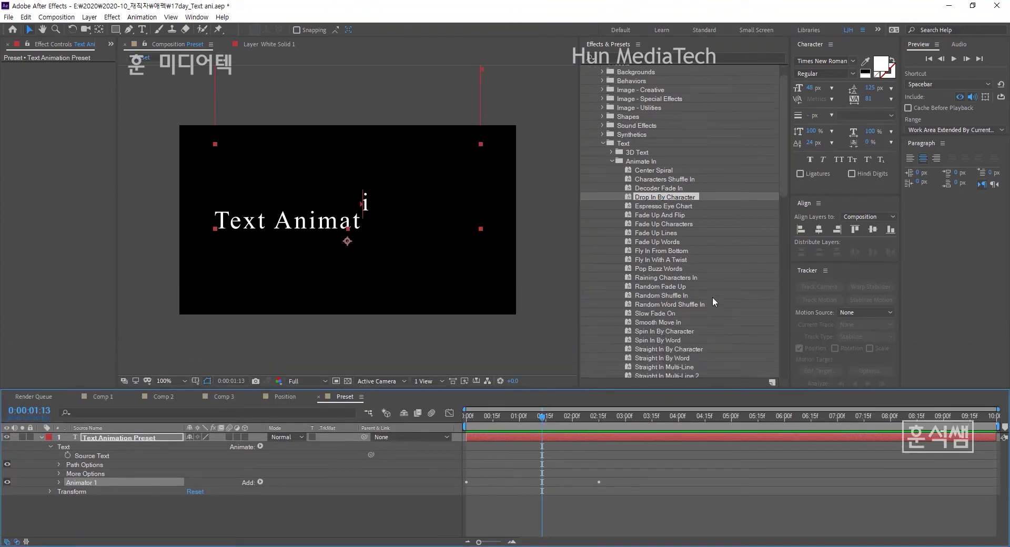
scroll(713, 297, "down", 3)
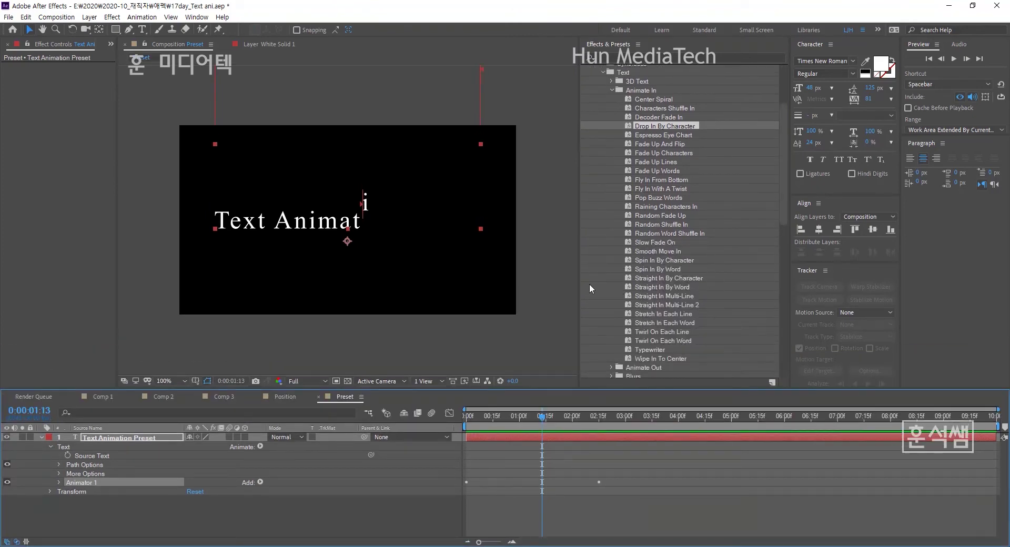
key("ctrl+z")
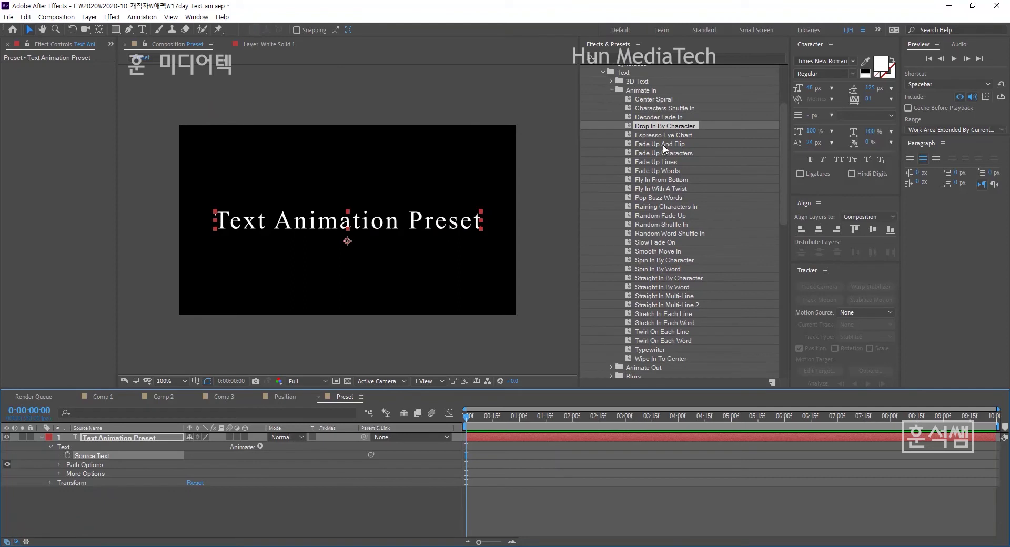
Step: Preview and undo Fade Up And Flip, then apply Fly In From Bottom to the text
left_click_drag(664, 148, 314, 217)
key("space")
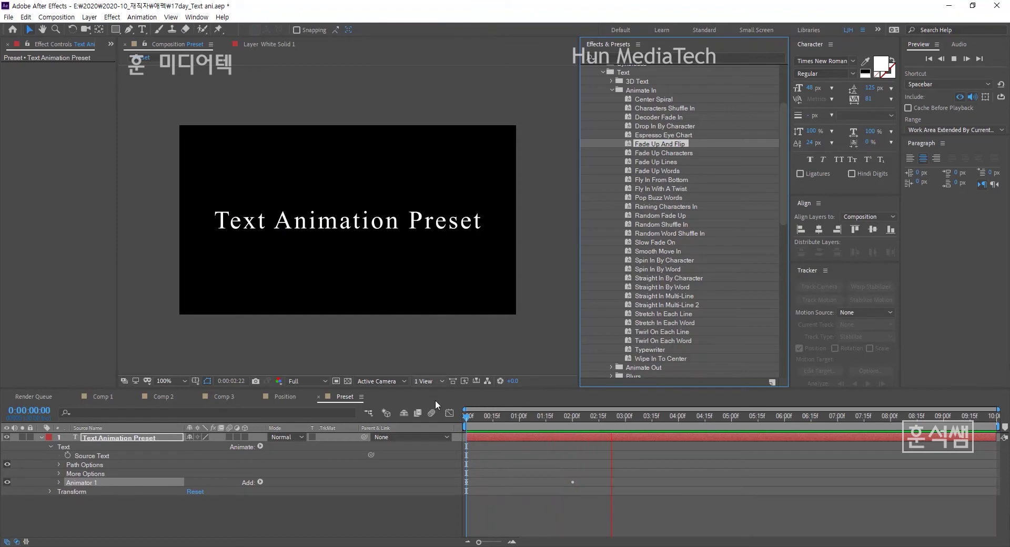
mouse_move(476, 416)
left_mouse_down()
mouse_move(524, 421)
mouse_move(504, 416)
left_mouse_up()
key("ctrl+z")
key("Home")
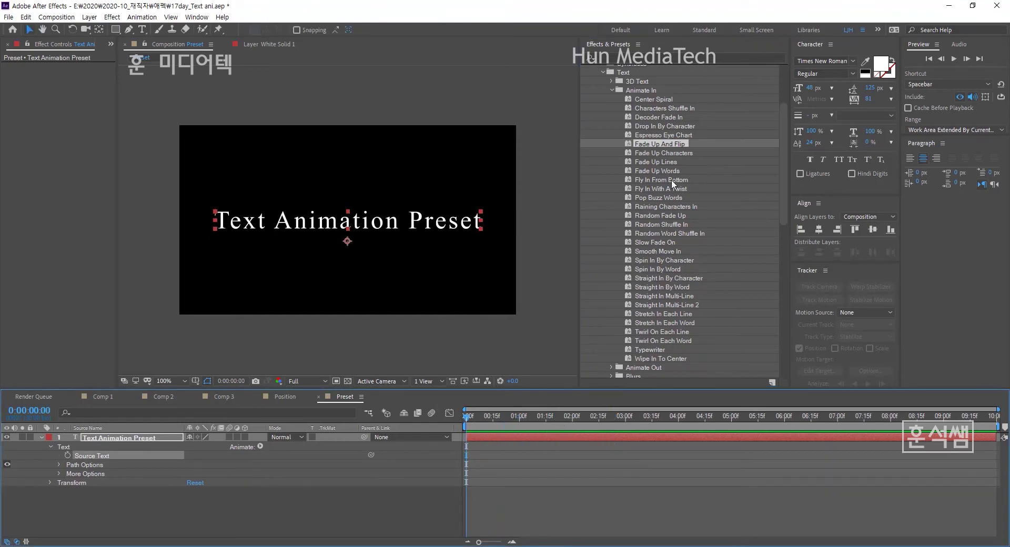
left_click_drag(662, 180, 381, 222)
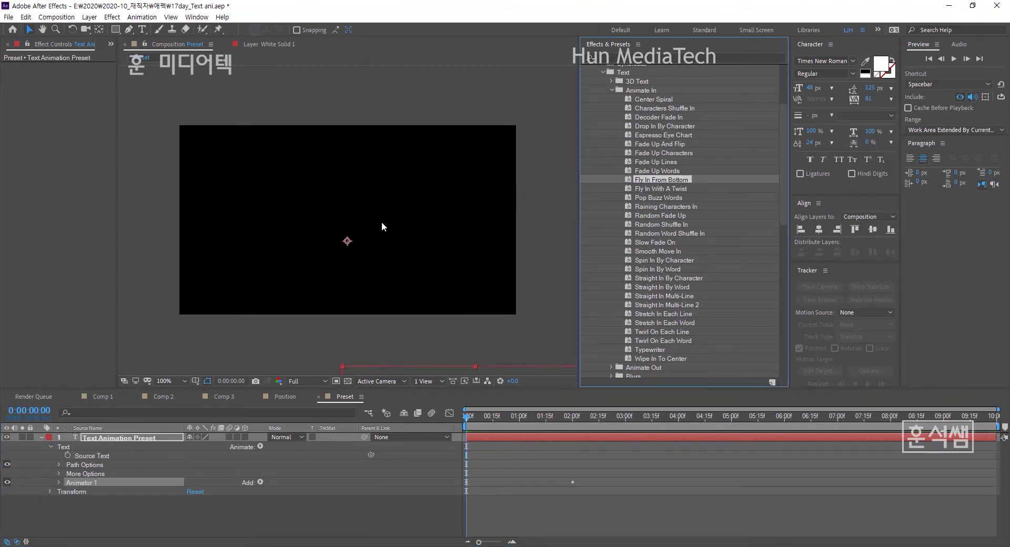
Step: Preview Fly In From Bottom, stop at 0:00:01:00, and open the presets panel menu
key("space")
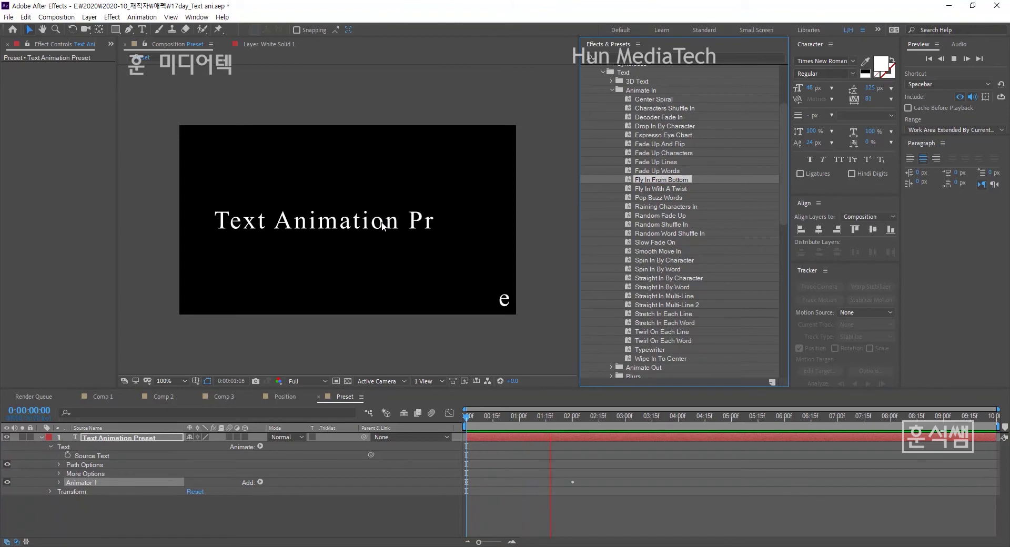
key("space")
left_click(519, 418)
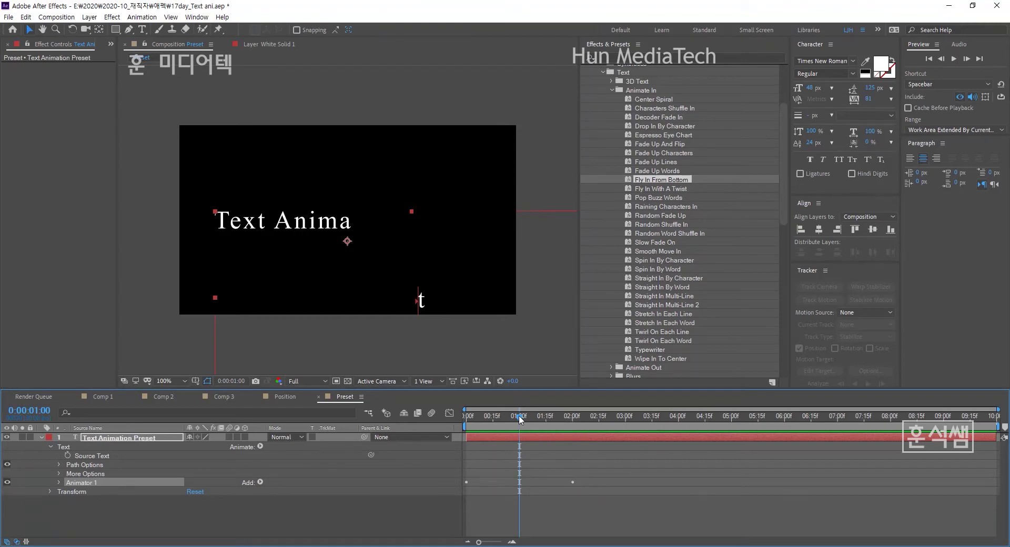
left_click_drag(786, 125, 785, 84)
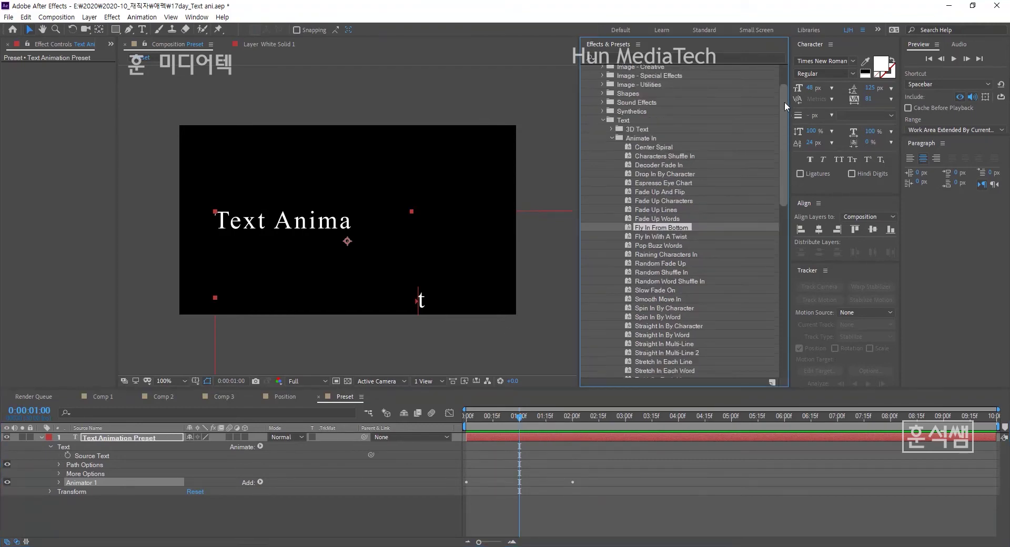
left_click(639, 46)
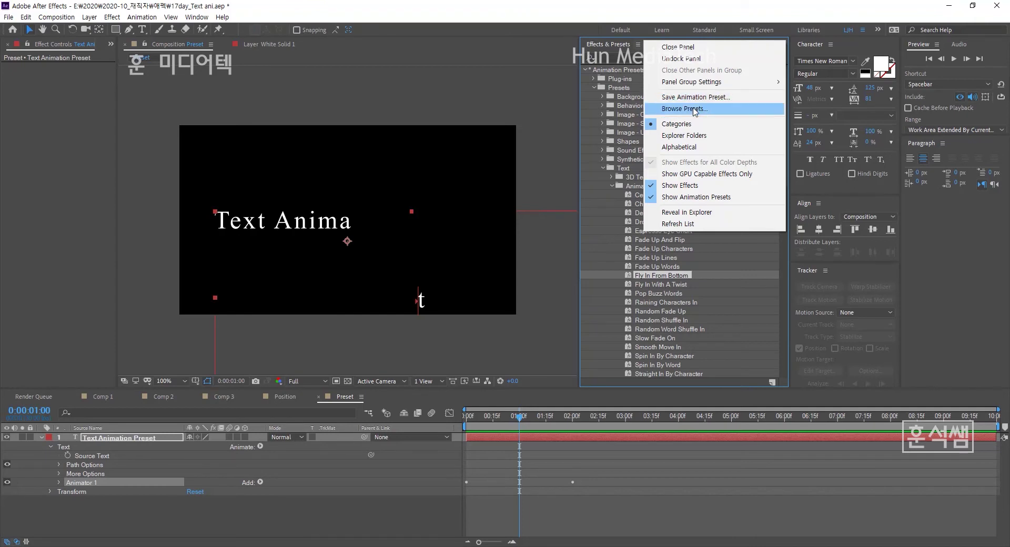
Step: Browse the presets in Bridge and open the Text > Animate In folder
left_click(695, 109)
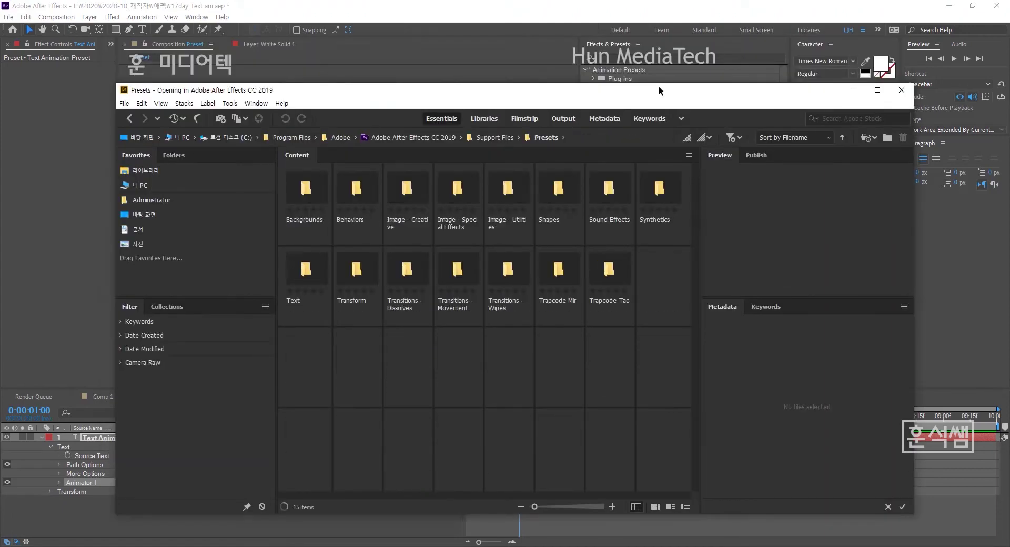
left_click(613, 507)
left_click(613, 507)
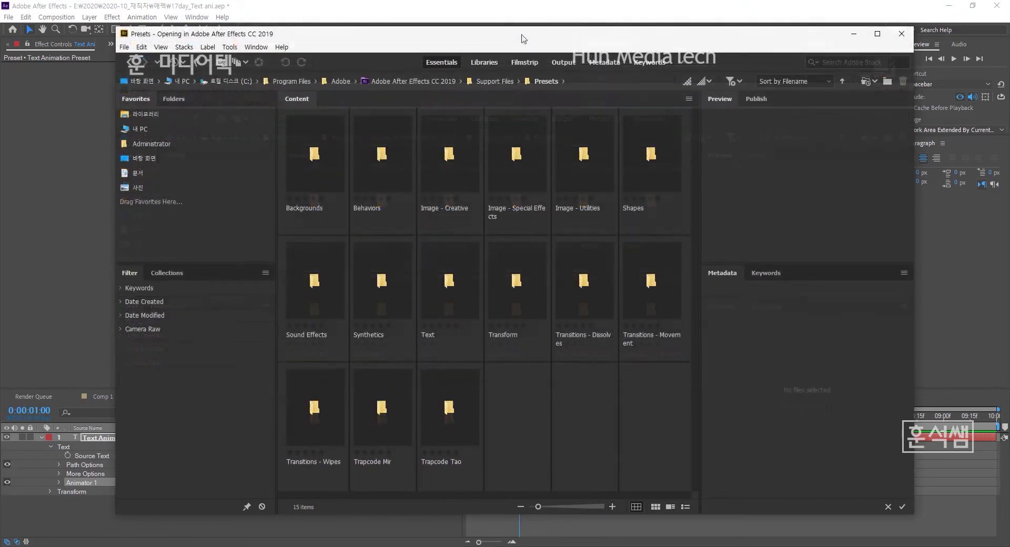
double_click(454, 276)
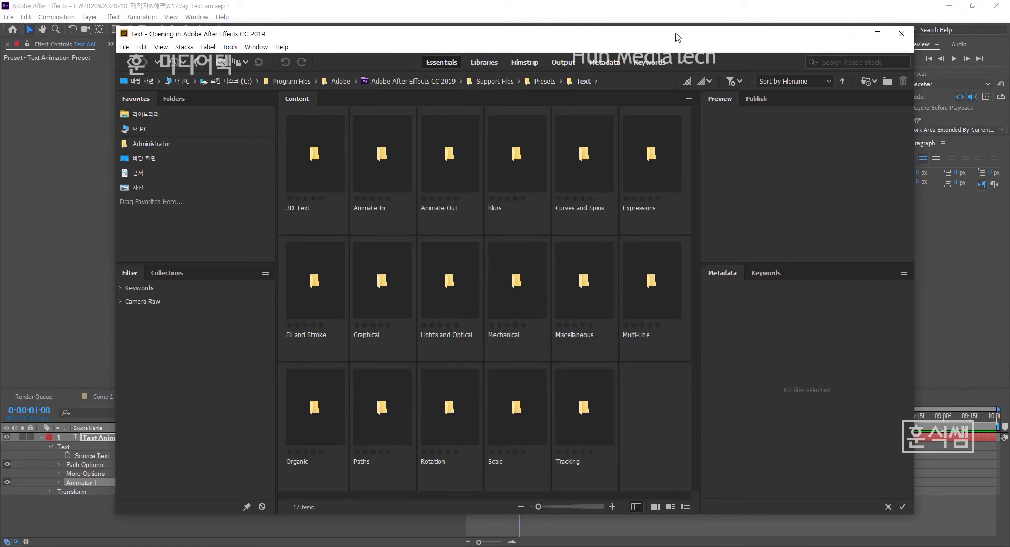
double_click(391, 158)
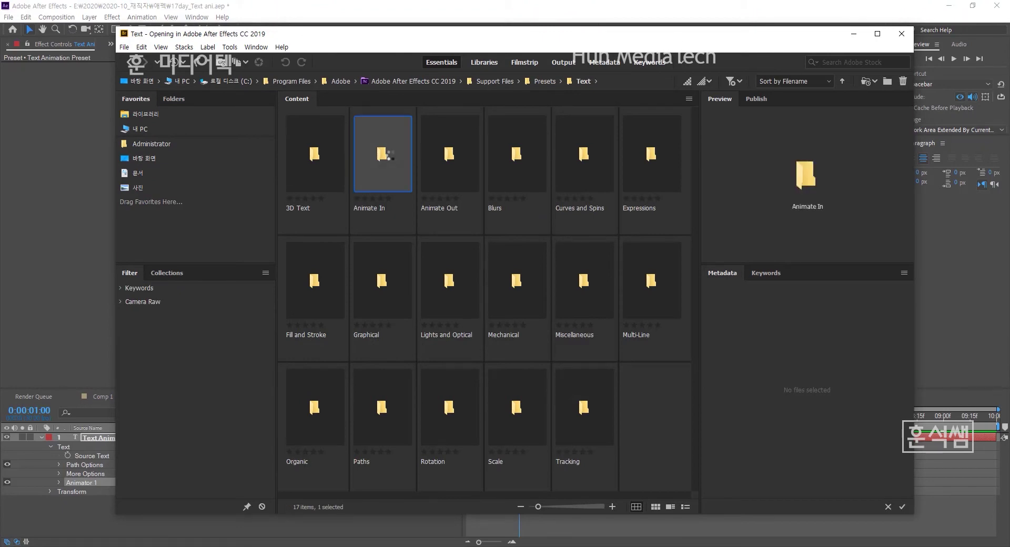
Step: Enlarge the preset thumbnails, then widen and reposition the Bridge window
left_click(613, 507)
left_click(612, 507)
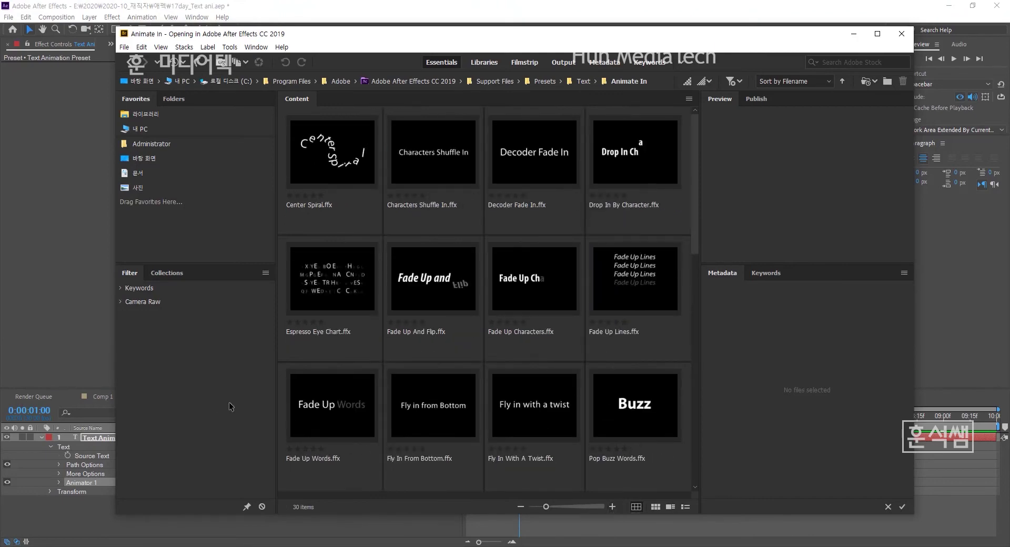
left_click_drag(103, 353, 5, 353)
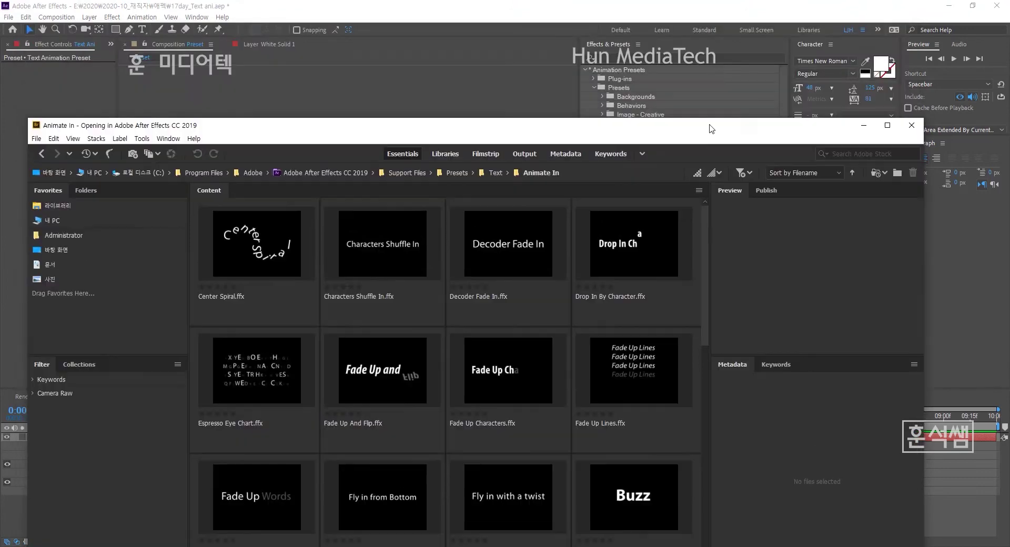
left_click_drag(701, 37, 909, 115)
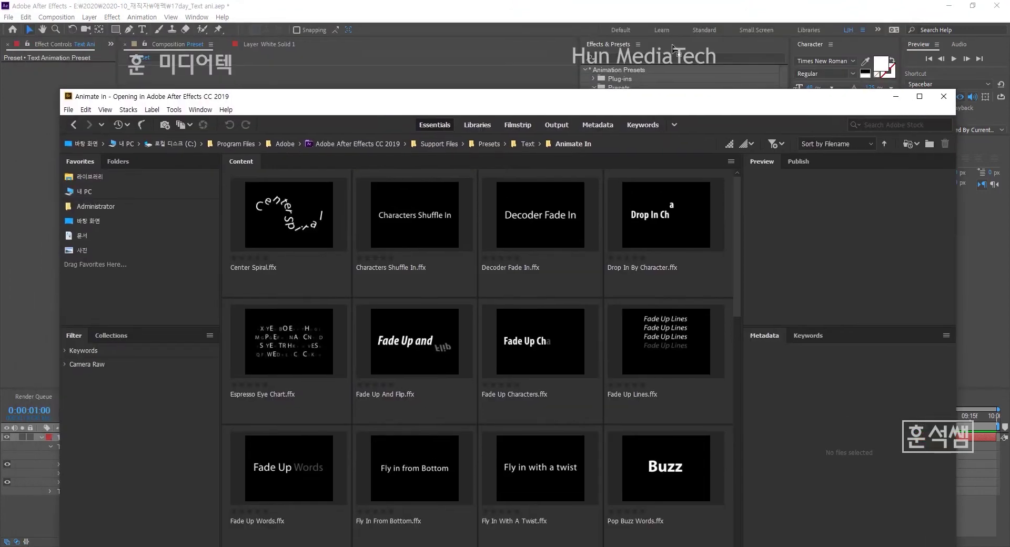
Step: Reopen Browse Presets in Bridge and make its window higher and taller
left_click(638, 44)
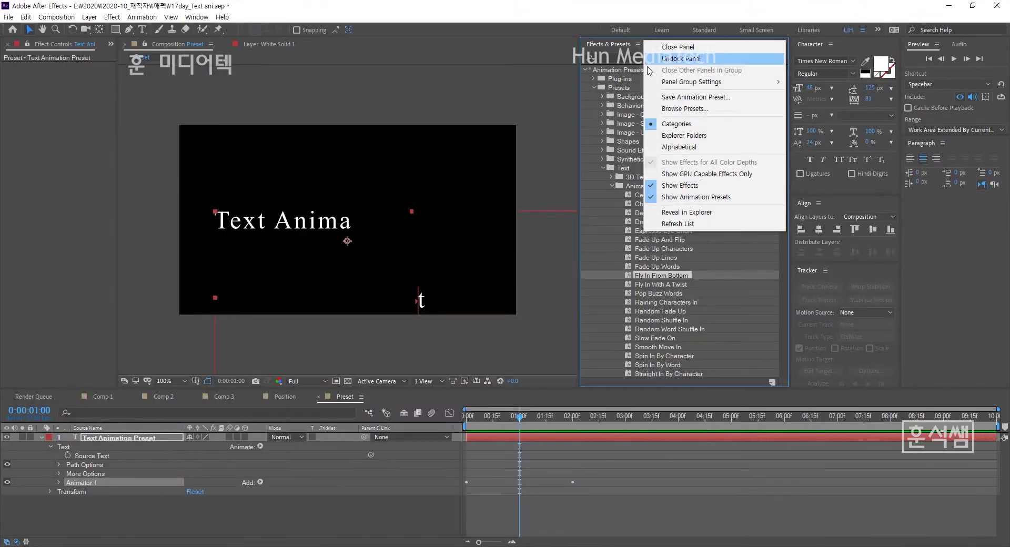
left_click(690, 114)
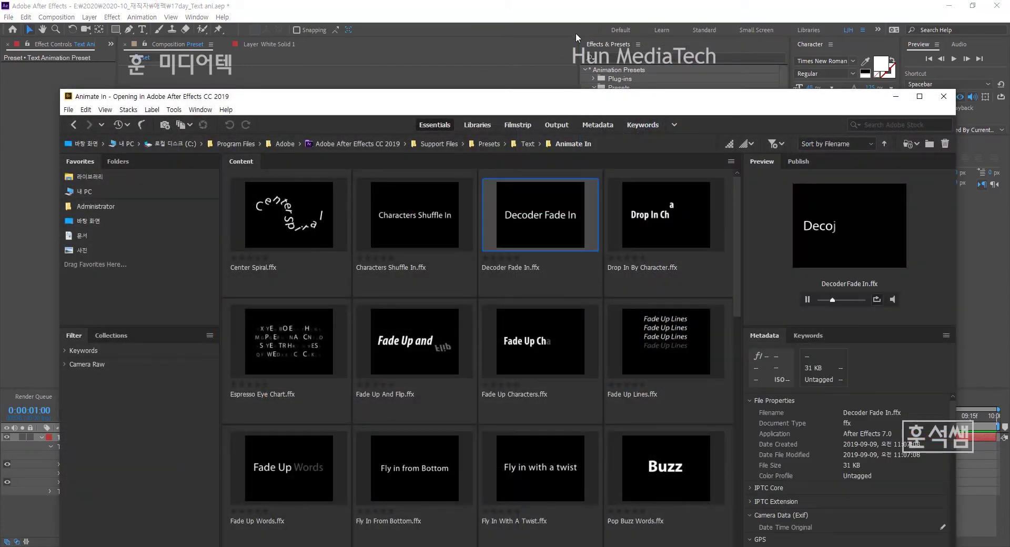
left_click_drag(562, 101, 562, 22)
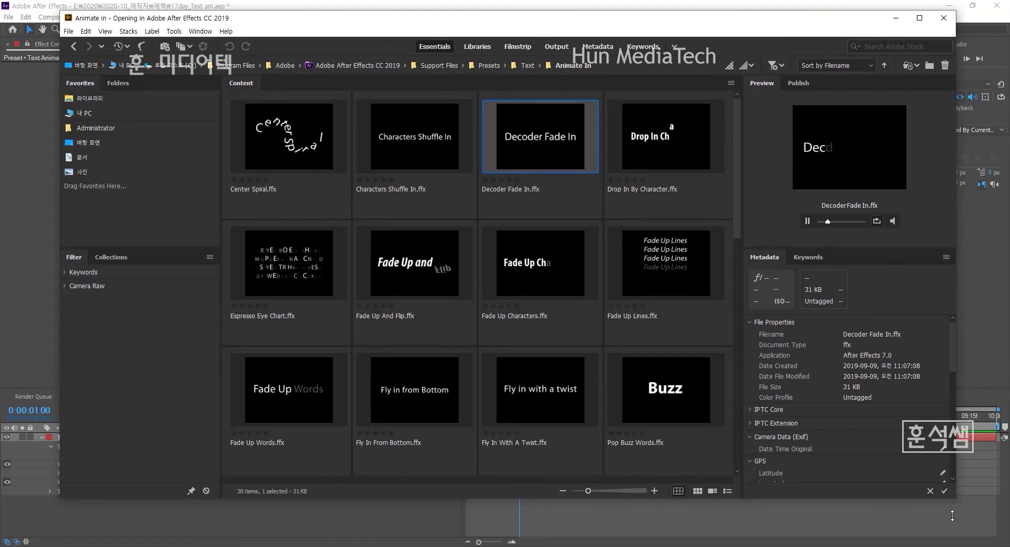
left_click_drag(951, 499, 952, 546)
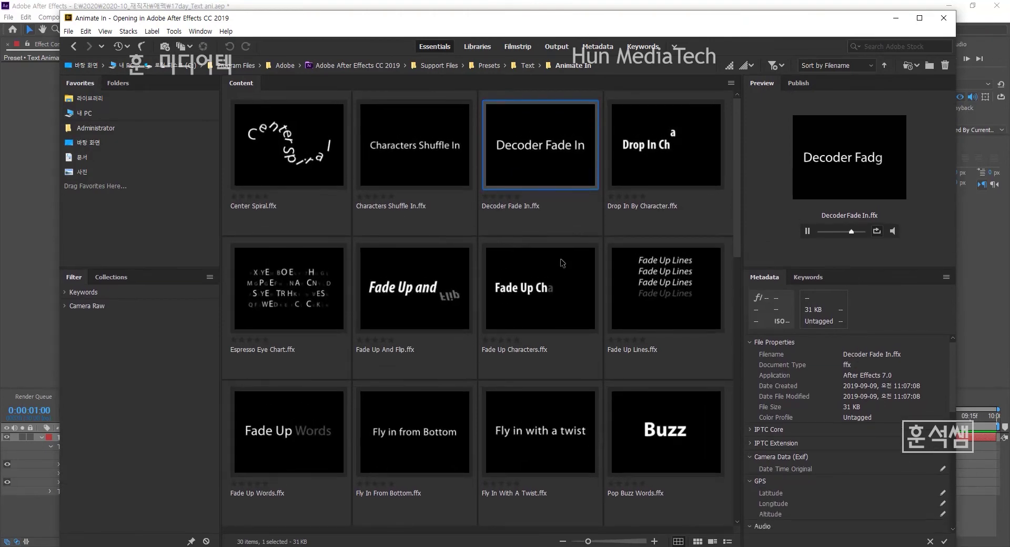
Step: Preview Fade Up Characters, Fade Up And Flip, Fade Up Words and Pop Buzz Words
left_click(526, 287)
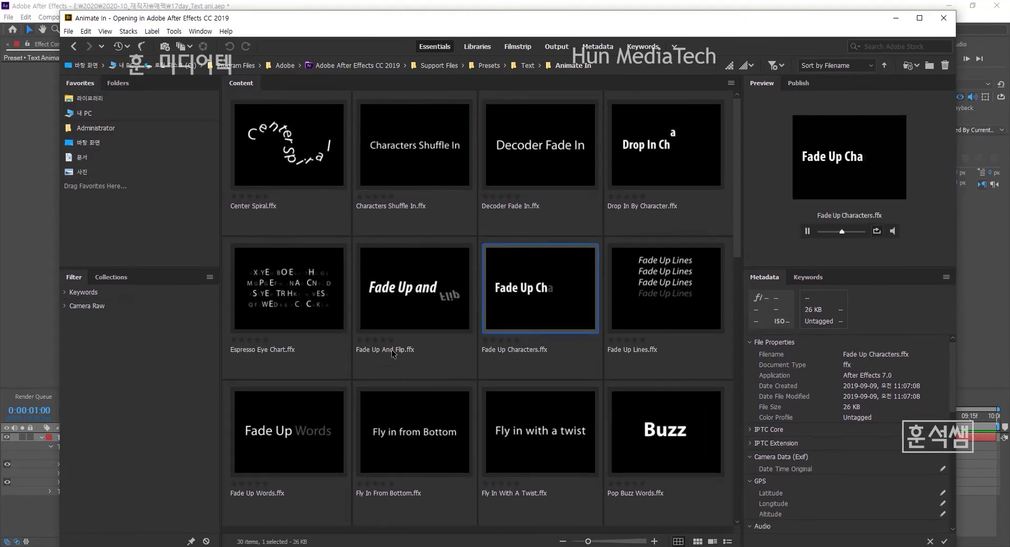
left_click(436, 289)
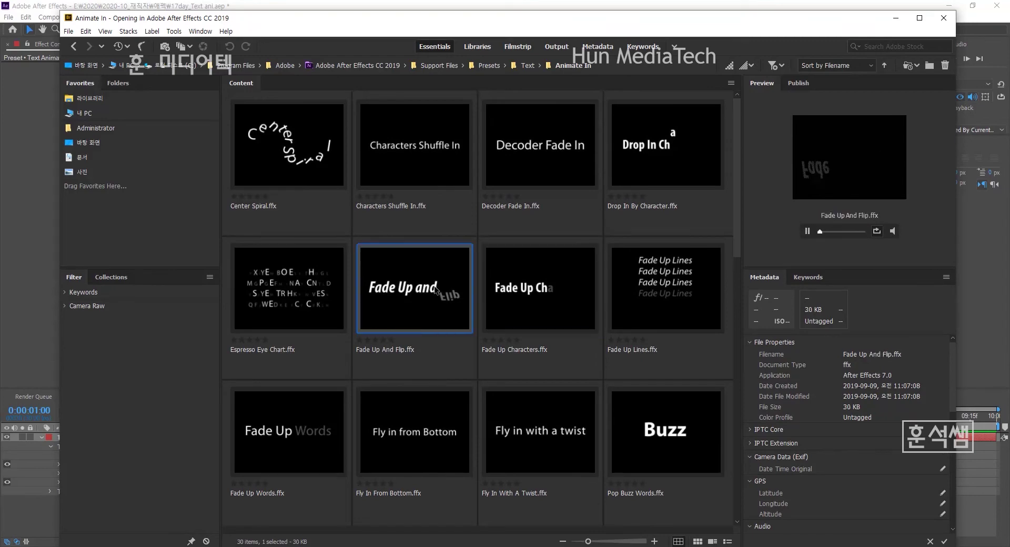
left_click(283, 439)
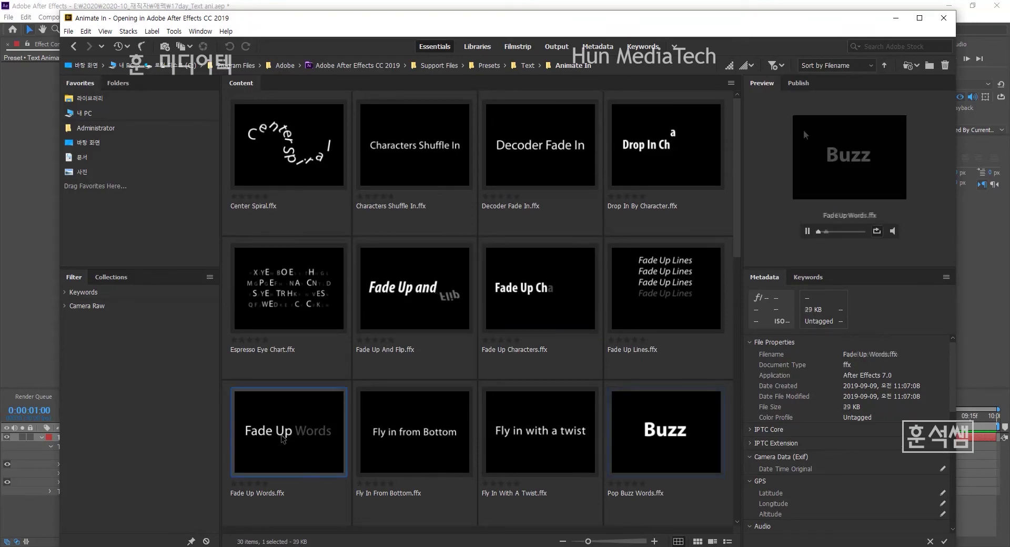
left_click(666, 430)
scroll(741, 308, "down", 3)
scroll(741, 309, "down", 3)
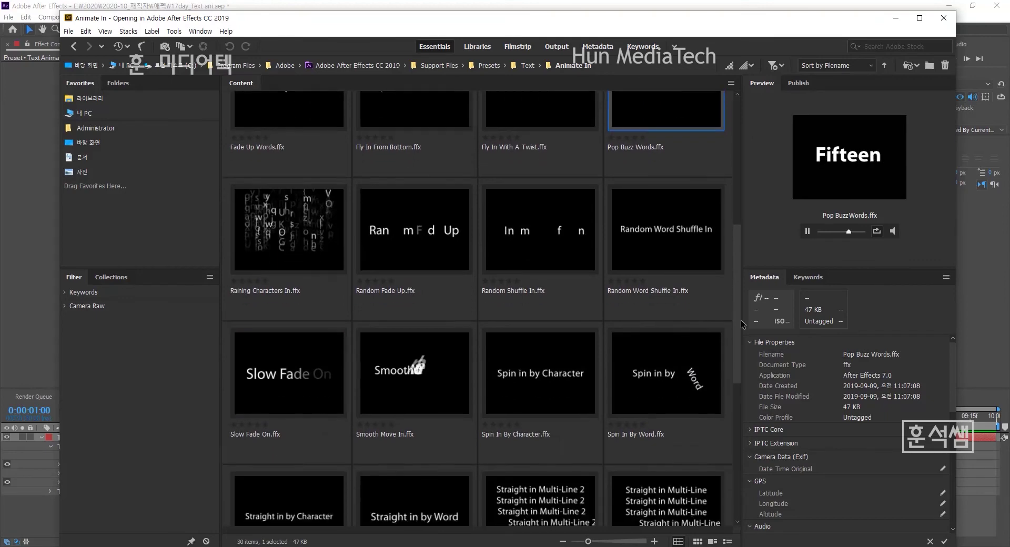
Step: Preview Raining Characters In, Straight In Multi-Line 2 and Smooth Move In, then apply Smooth Move In
left_click(566, 542)
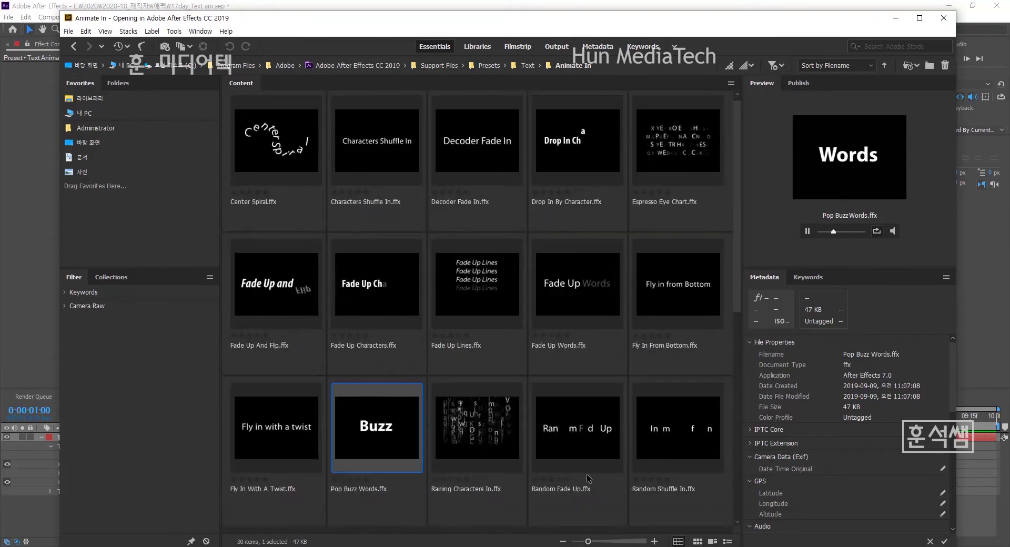
left_click(509, 429)
scroll(508, 429, "down", 2)
scroll(509, 429, "down", 3)
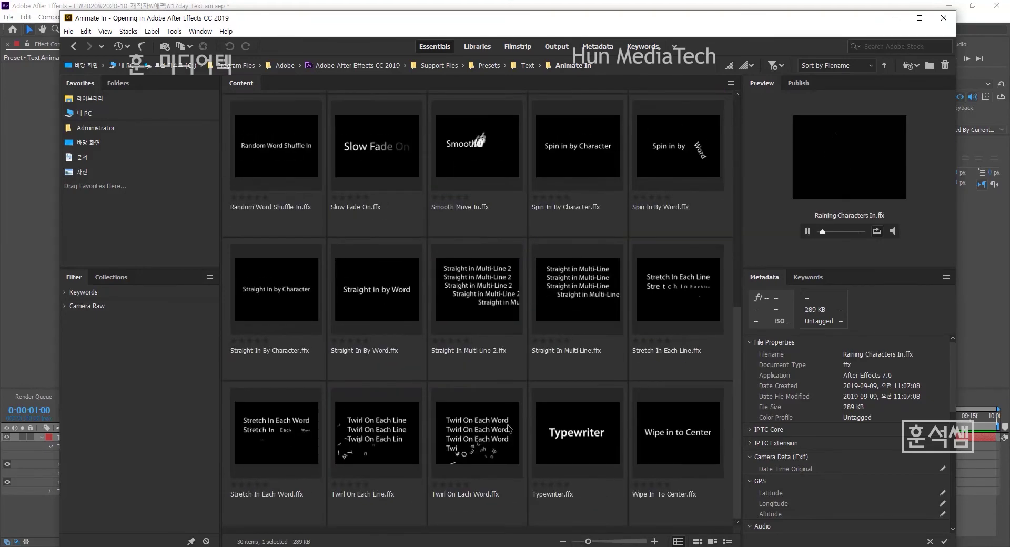
left_click(468, 309)
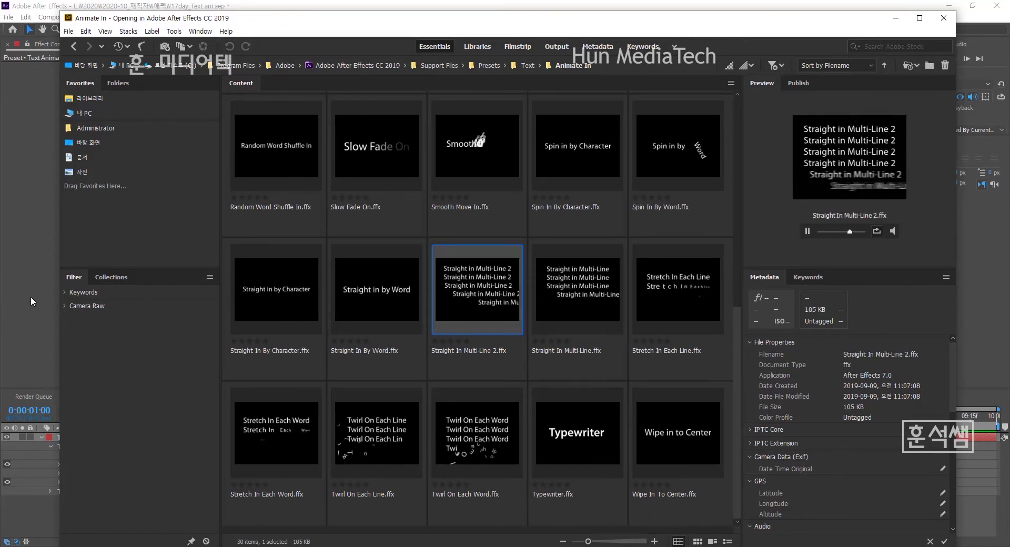
scroll(575, 297, "up", 3)
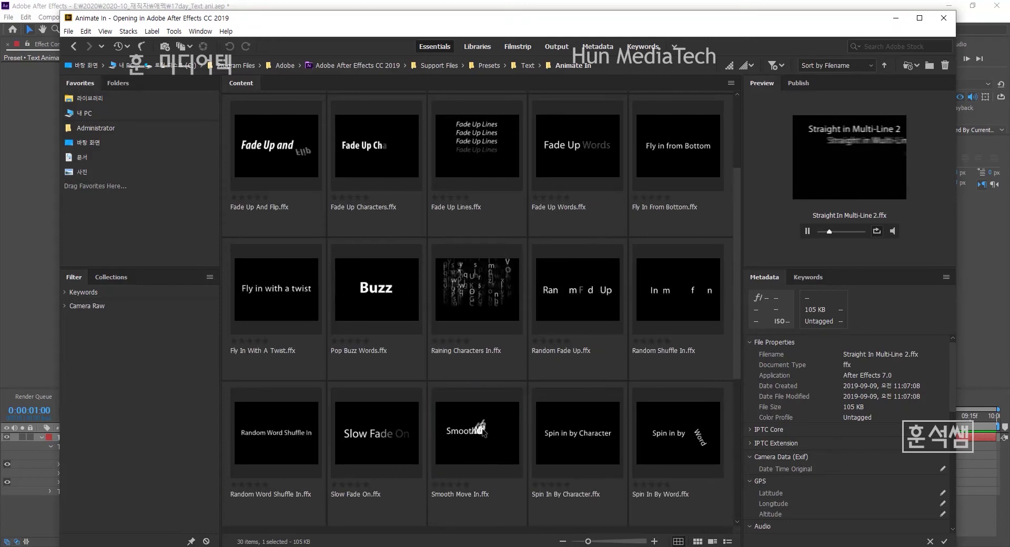
left_click(504, 431)
scroll(503, 431, "down", 2)
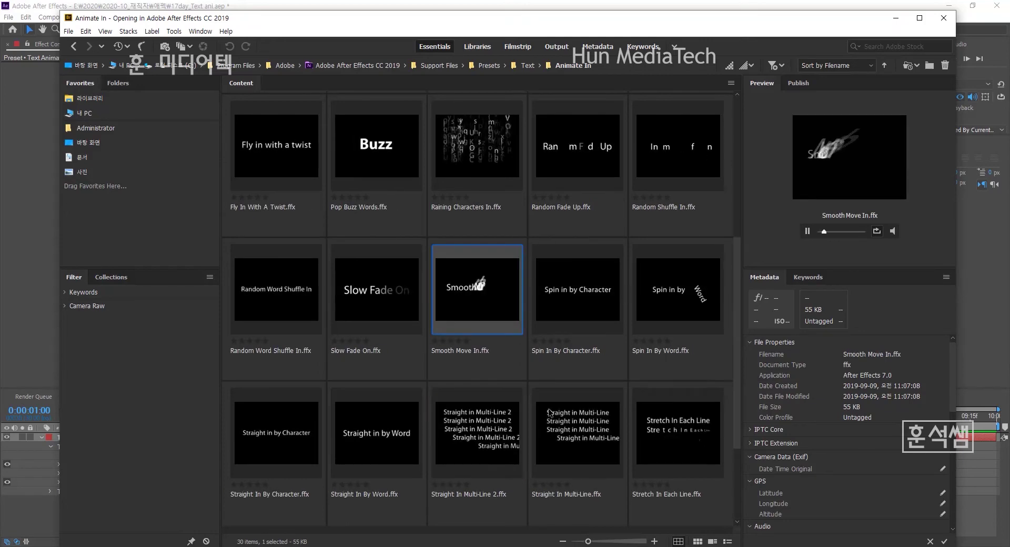
double_click(454, 335)
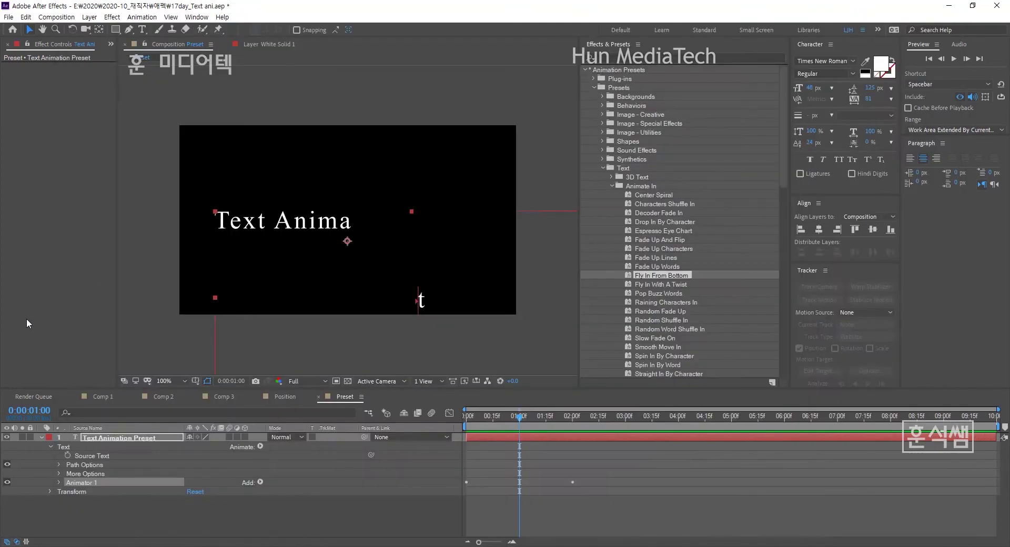
left_click(26, 318)
Step: Undo the previous text animation and apply the Smooth Move In preset from Bridge
left_click(135, 439)
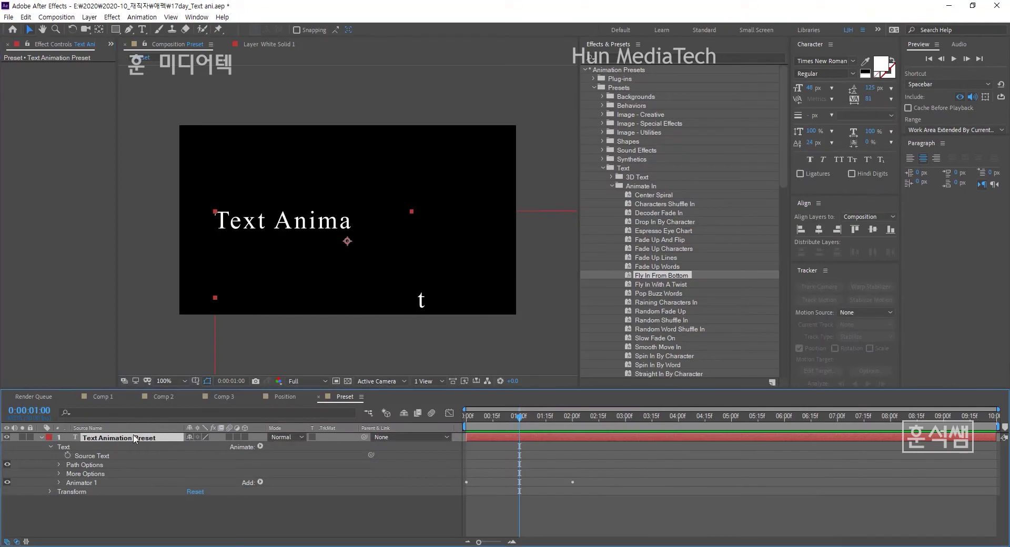
left_click_drag(188, 388, 187, 374)
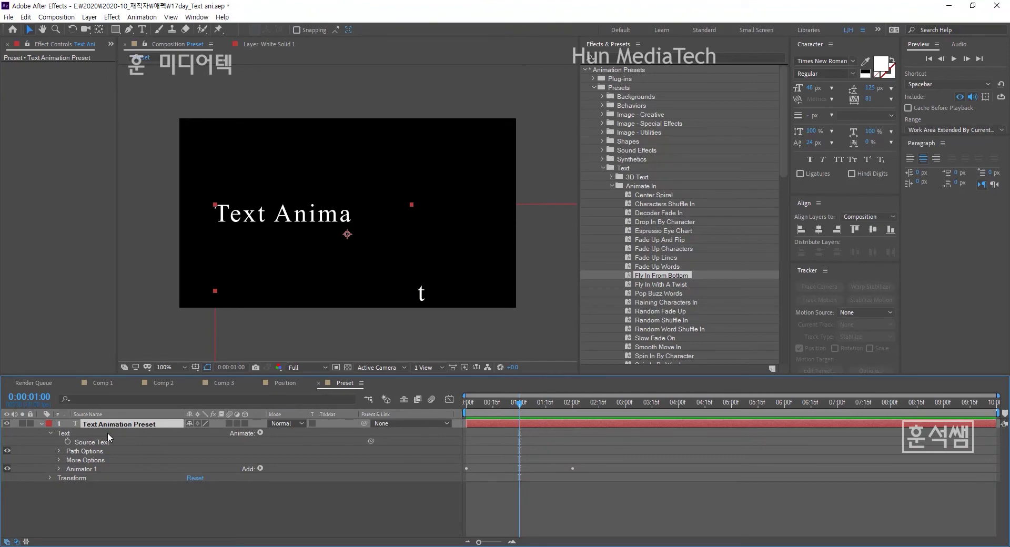
key("ctrl+z")
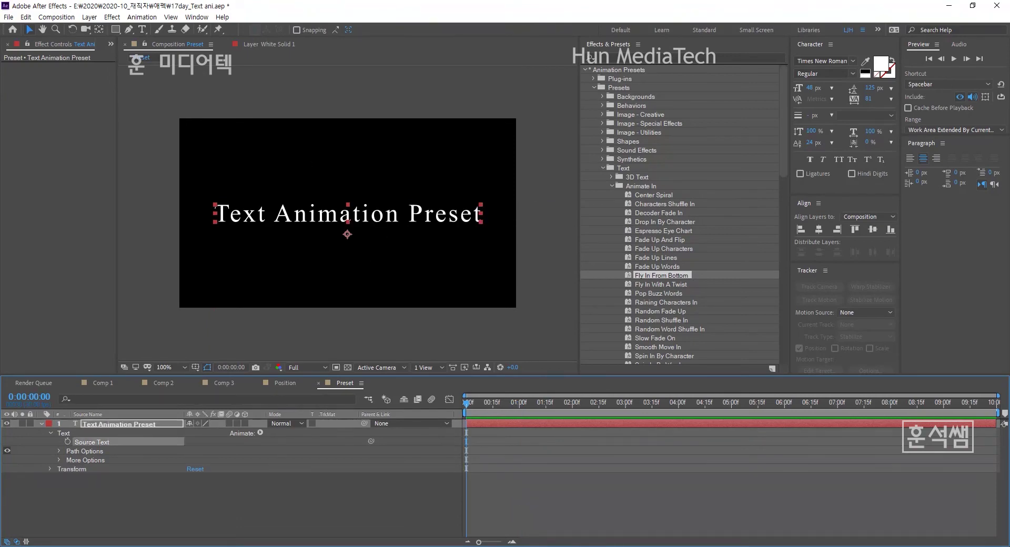
mouse_move(608, 546)
left_click(608, 508)
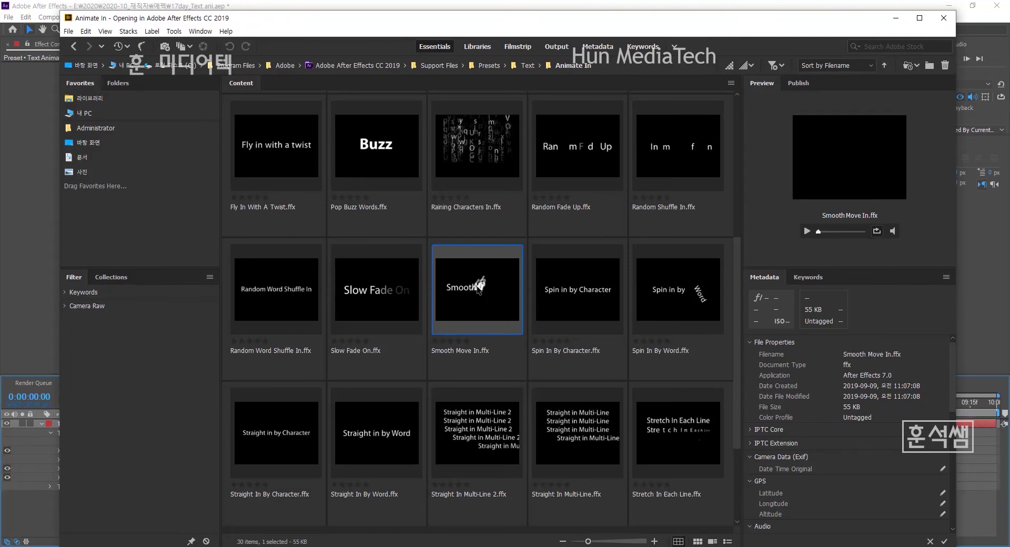
left_click(870, 8)
Step: Preview Smooth Move In, check it at 0:00:01:04, then undo it
key("space")
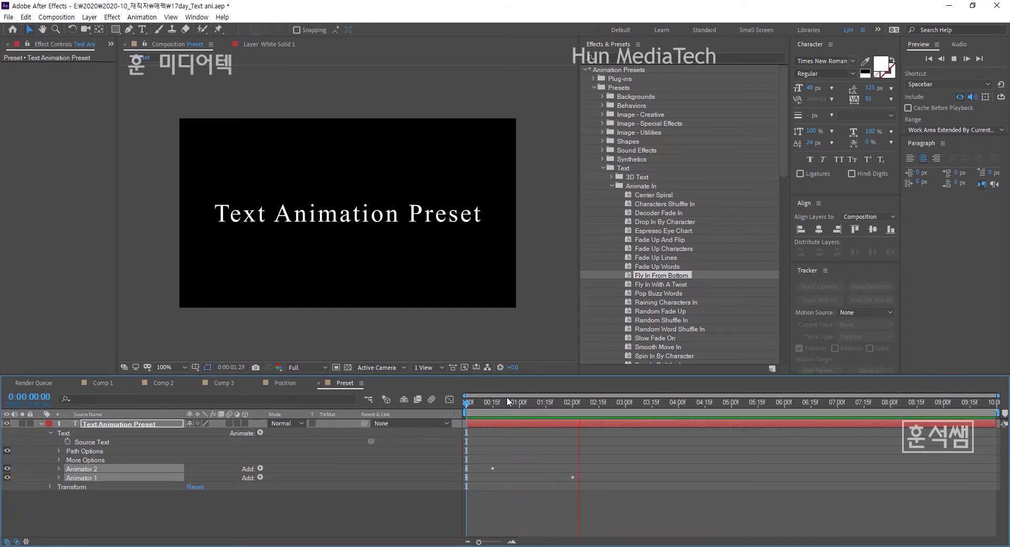
key("space")
left_click(527, 403)
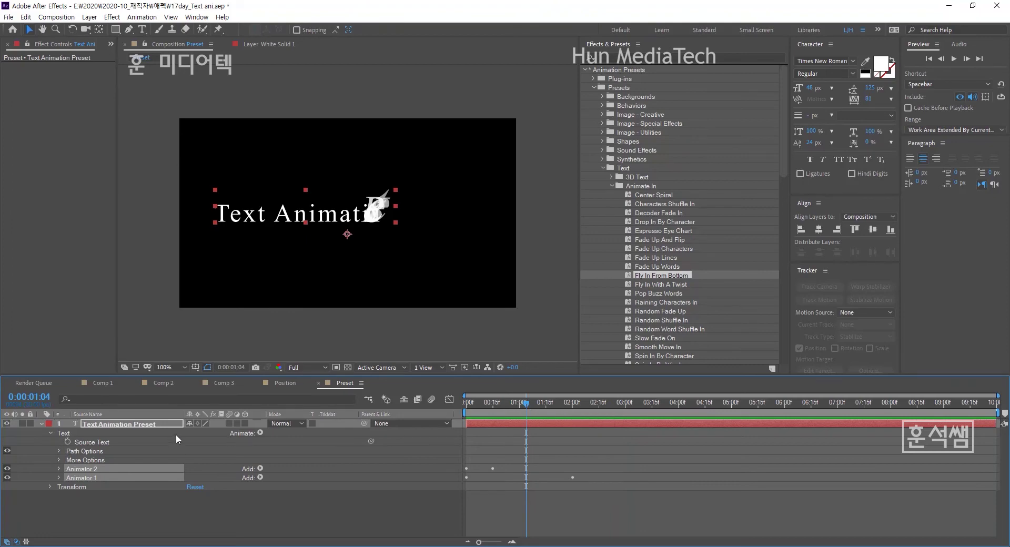
key("ctrl+z")
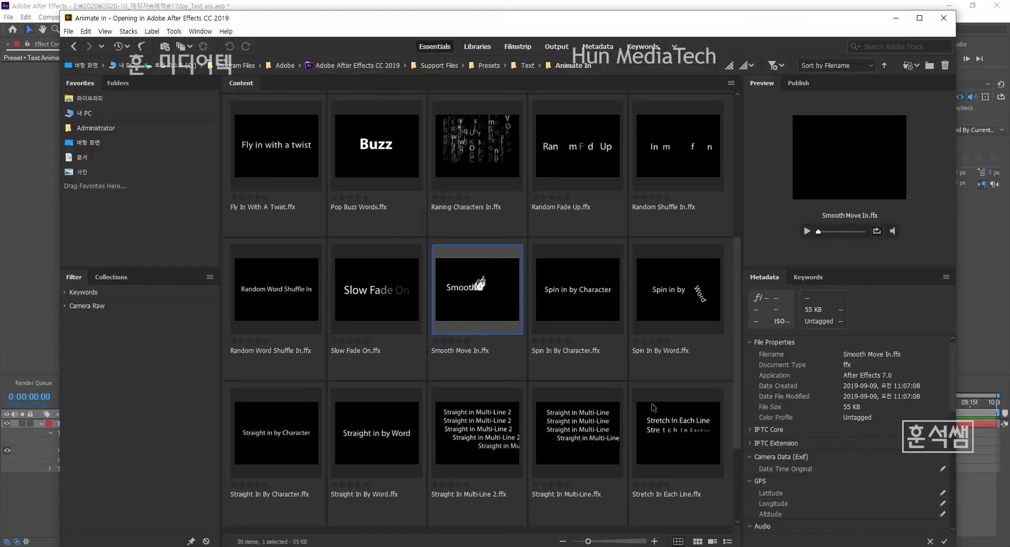
Step: Apply Spin In By Word.ffx to the Text Animation Preset layer and play it back
left_click(693, 285)
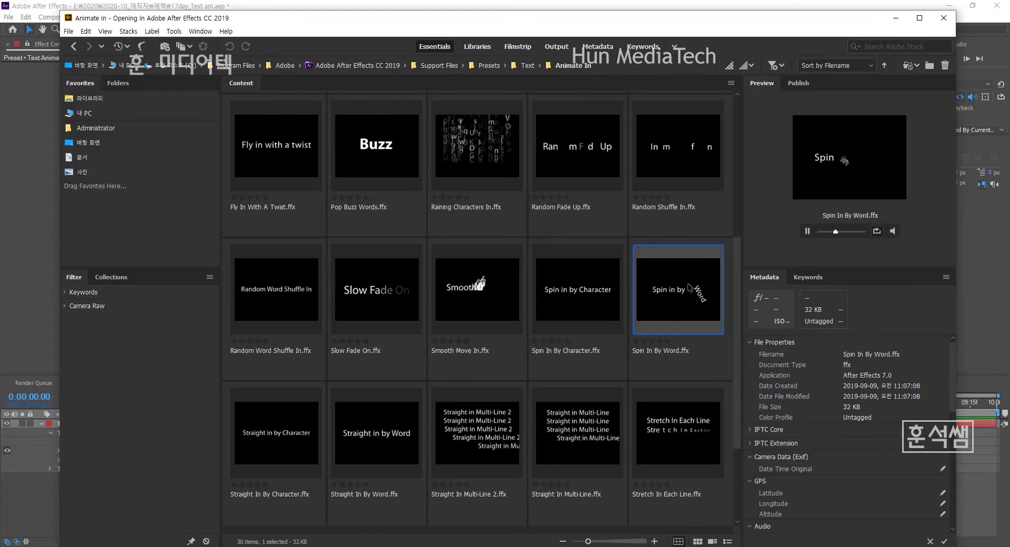
left_click(37, 346)
key("space")
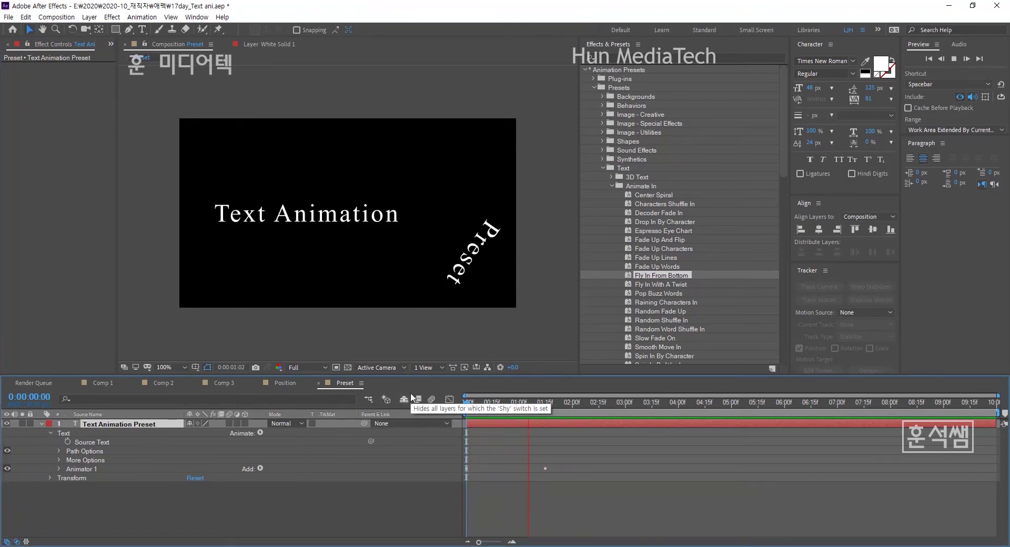
Step: Expand Animator 1 > Range Selector 1 to show Start and End in an enlarged timeline
key("space")
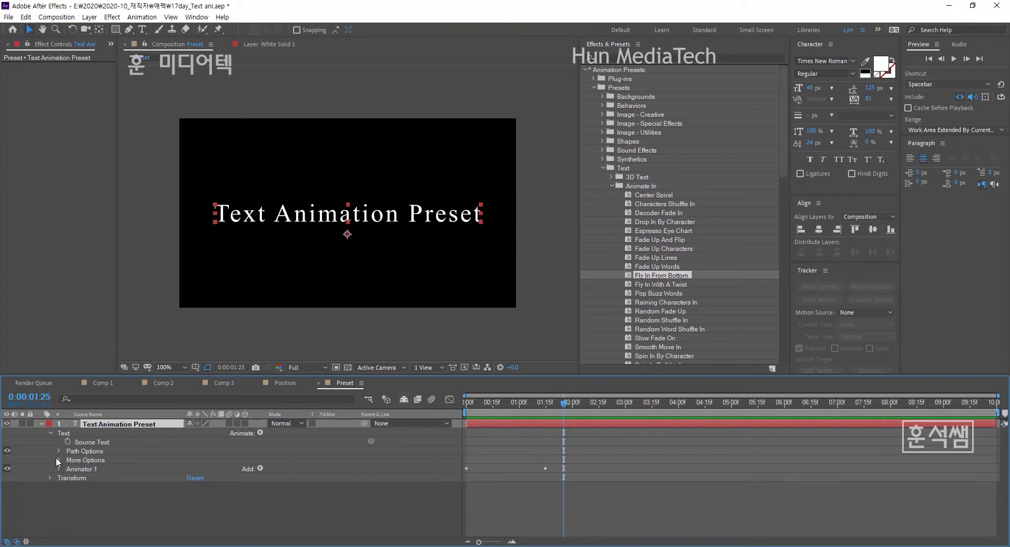
left_click(58, 469)
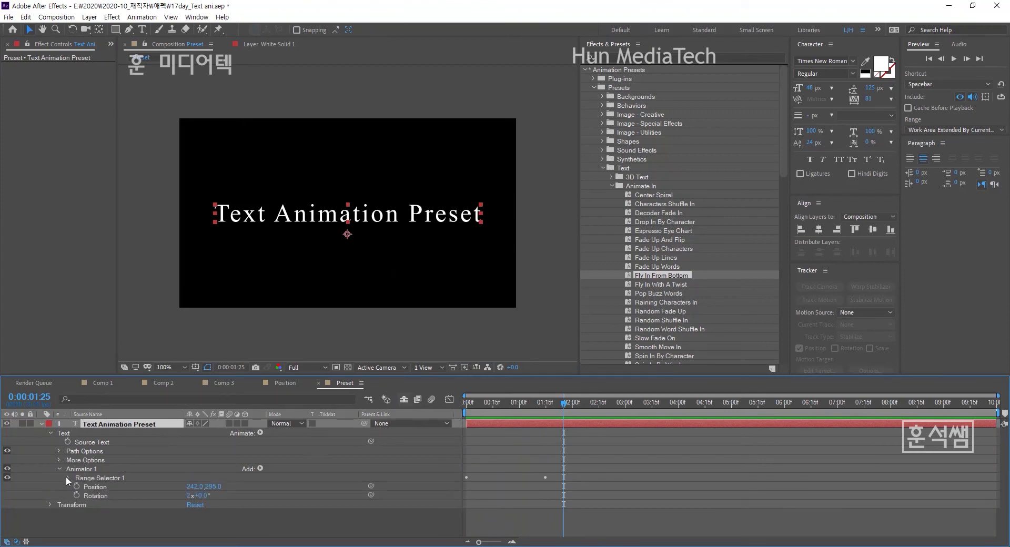
left_click(67, 478)
left_click_drag(400, 375, 409, 315)
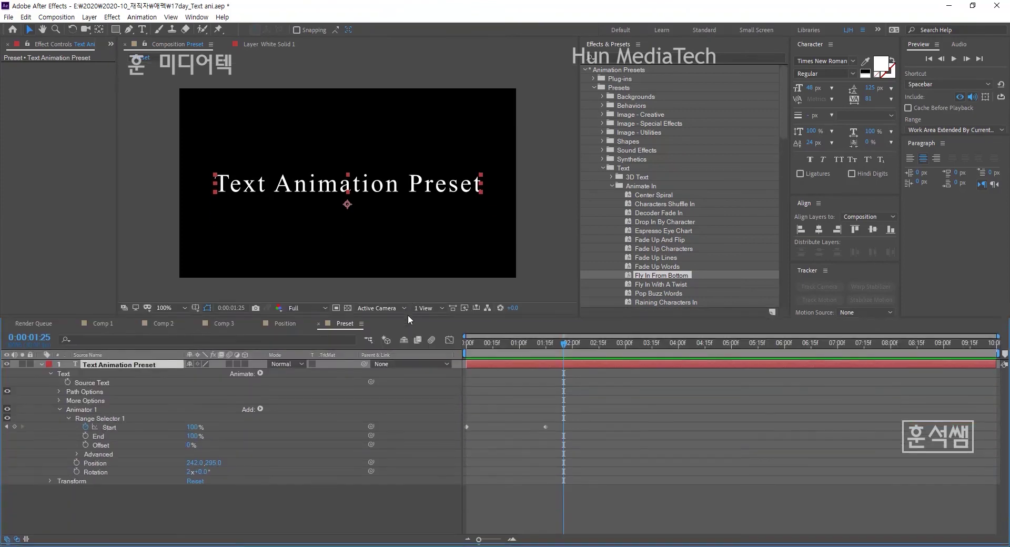
Step: Scrub and play back the spin animation, stopping at 0:00:00:19
mouse_move(497, 347)
left_mouse_down()
mouse_move(521, 345)
mouse_move(474, 343)
left_mouse_up()
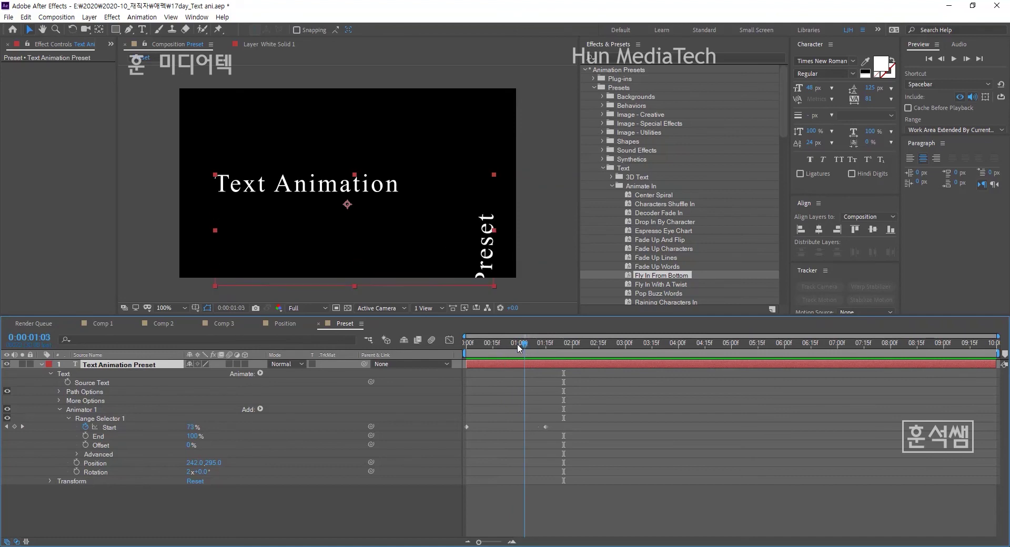
key("space")
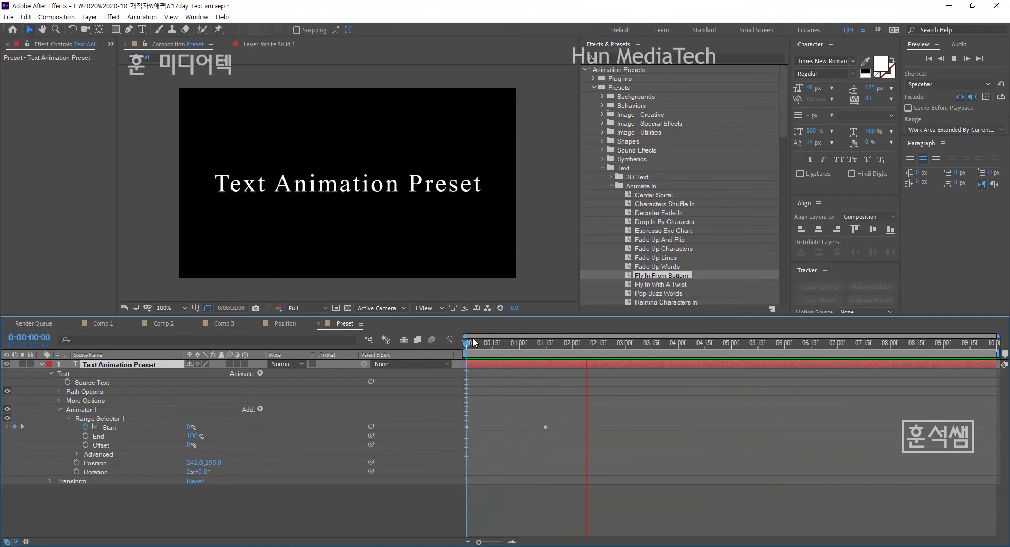
left_click(500, 343)
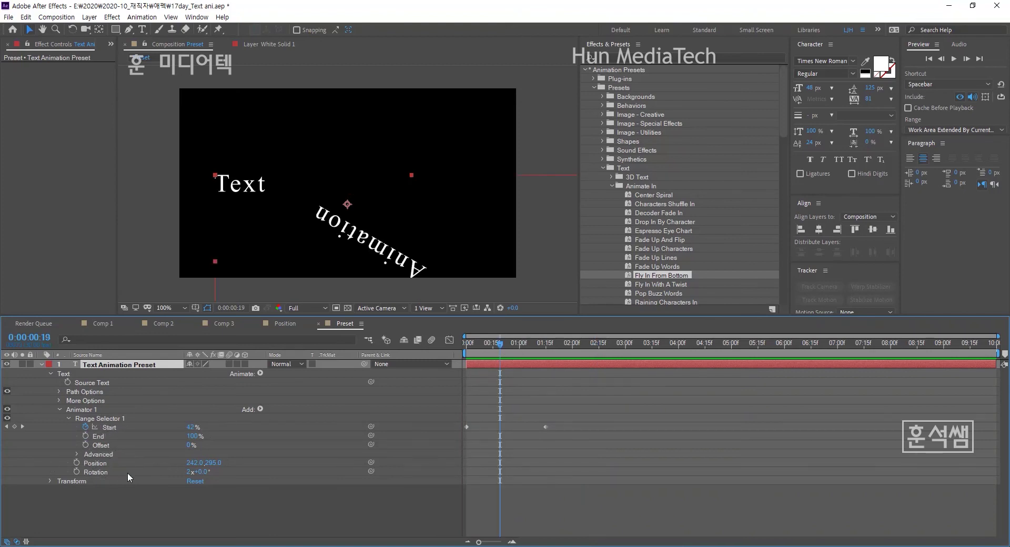
left_click(260, 372)
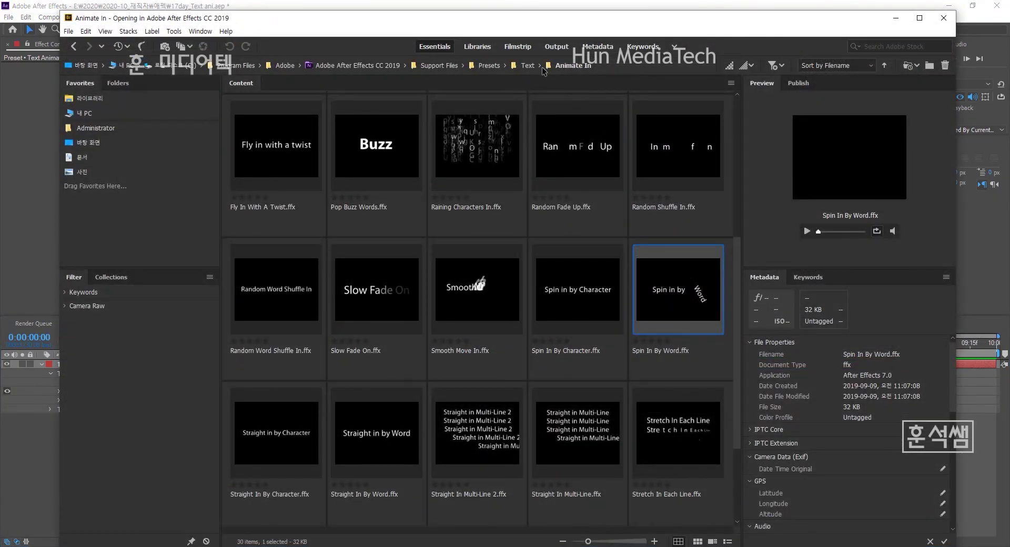
Step: Switch to the Animate Out folder and preview Fade Out Slow and Random Fly Off
left_click(543, 70)
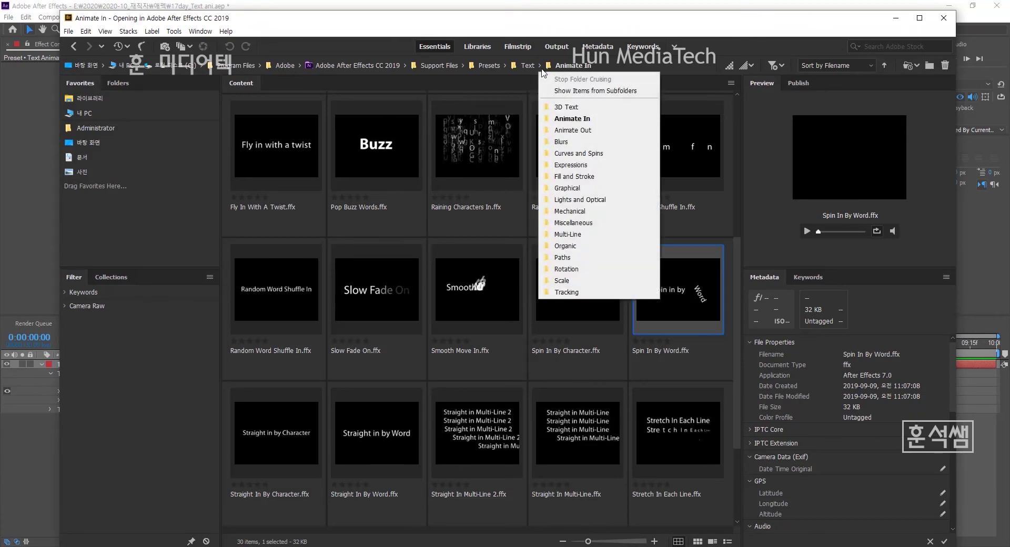
left_click(584, 133)
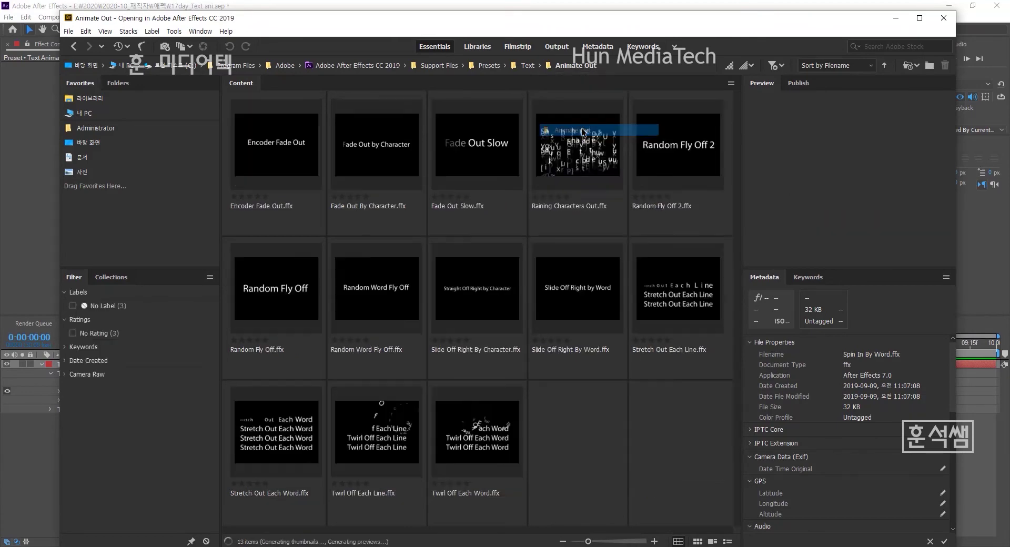
left_click(473, 152)
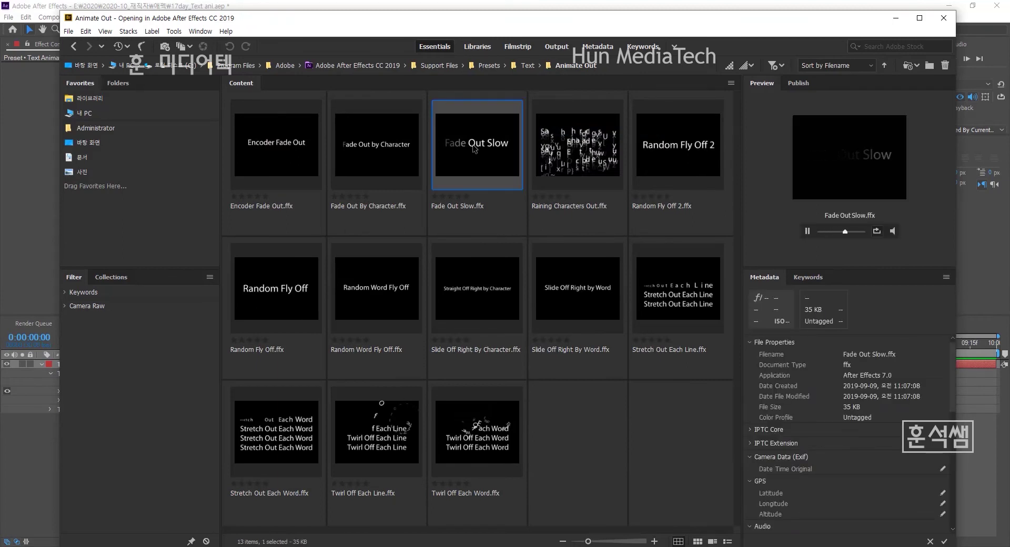
left_click(296, 298)
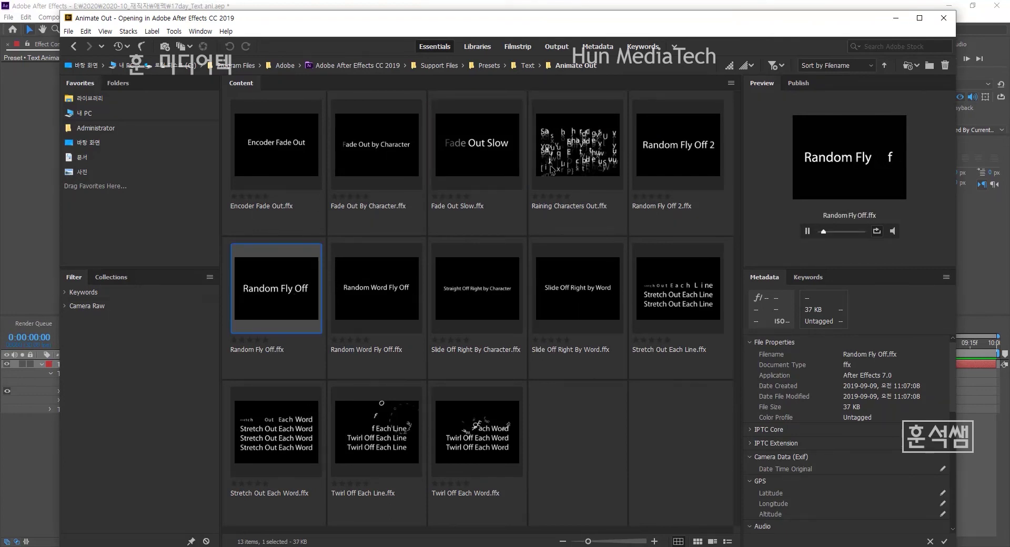
left_click(542, 67)
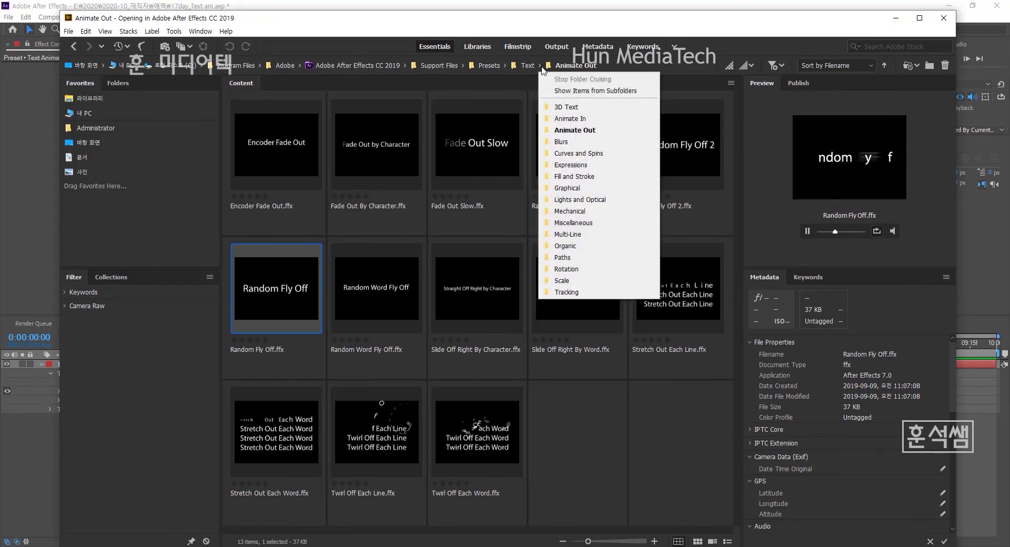
Step: Browse the Blurs text presets, previewing Bullet Train and Evaporate
left_click(559, 142)
left_click(402, 153)
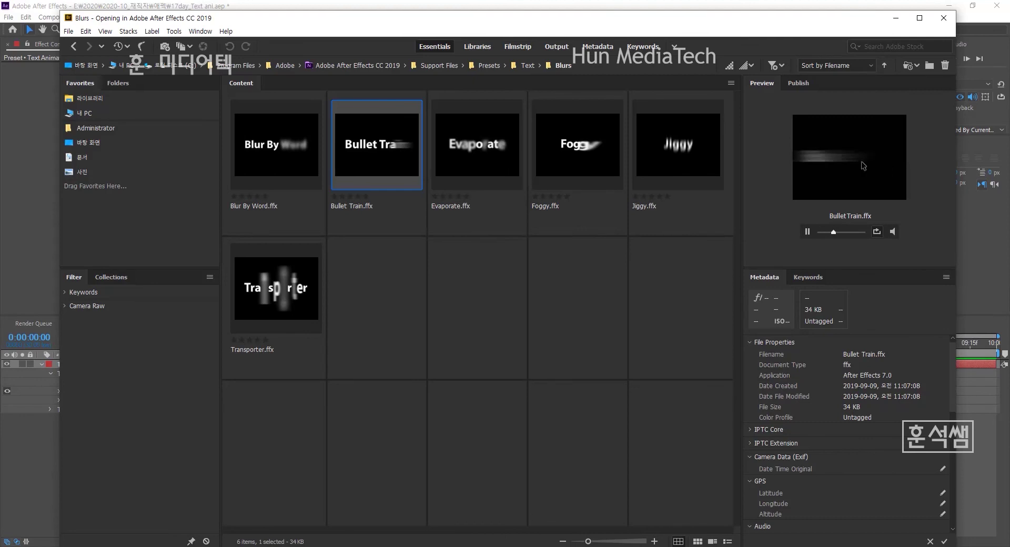
left_click(541, 65)
left_click(488, 150)
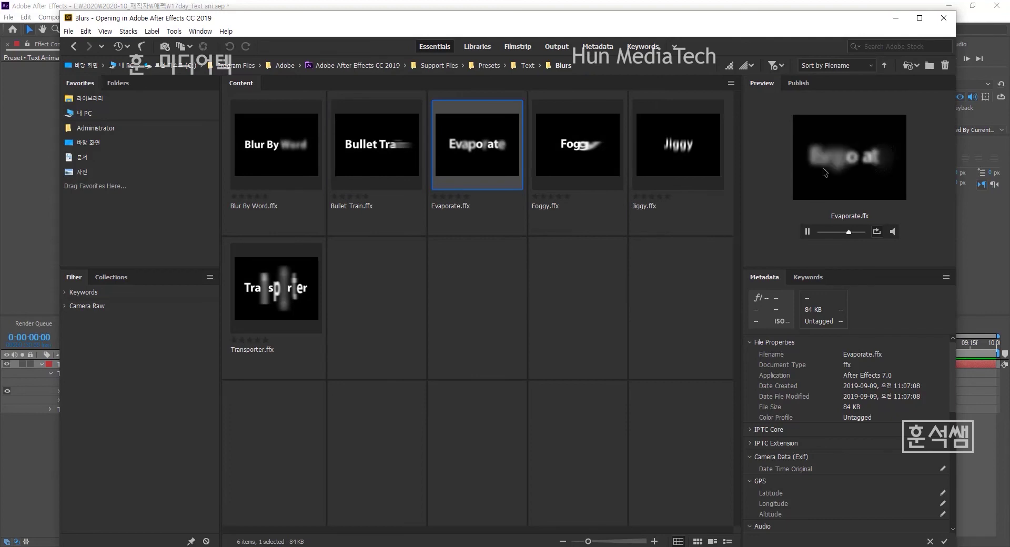
Step: Switch to the Fill and Stroke presets and preview Flicker Color - scale
left_click(541, 67)
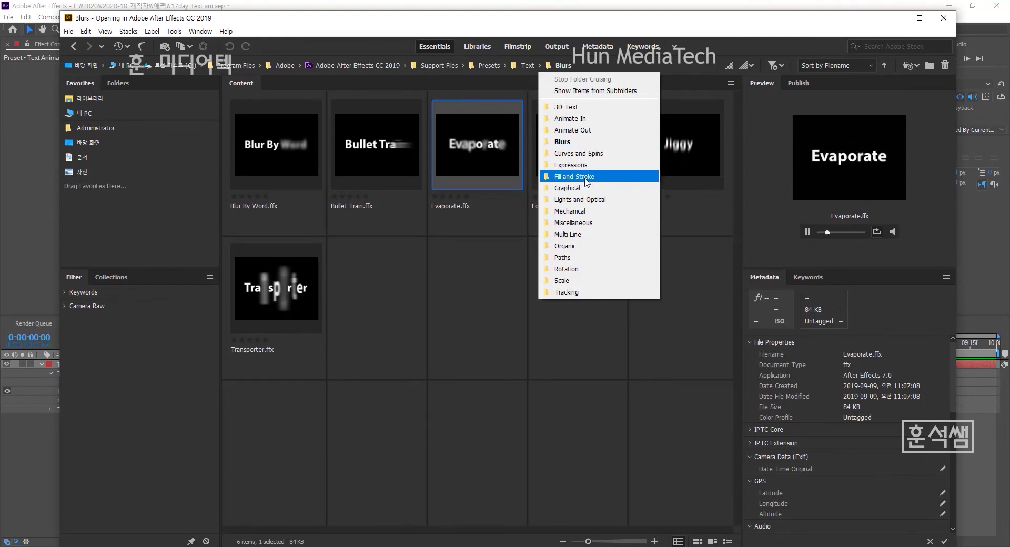
left_click(587, 178)
left_click(464, 152)
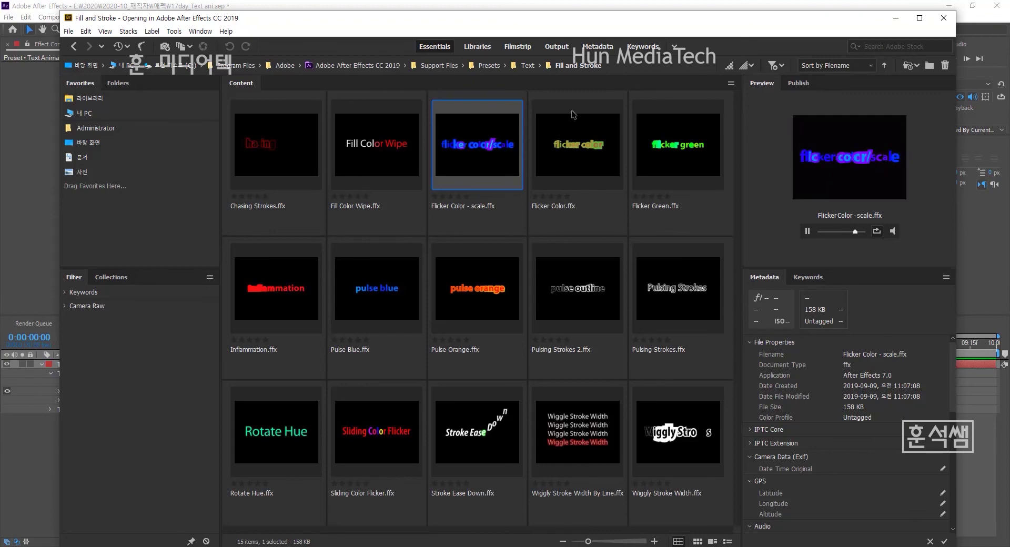
left_click(541, 67)
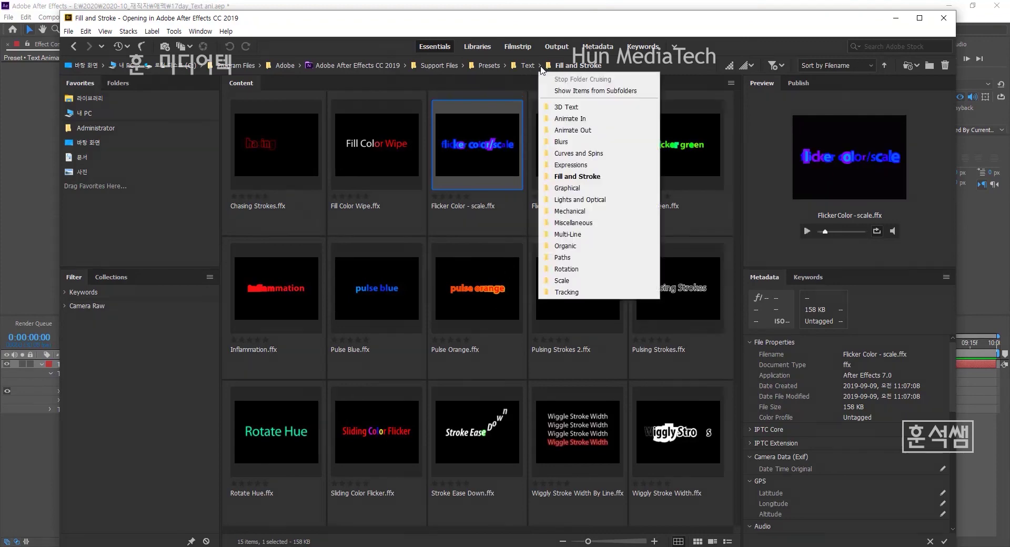
Step: Browse the Multi-Line presets, previewing Contract - Expand, then the Paths presets
left_click(576, 237)
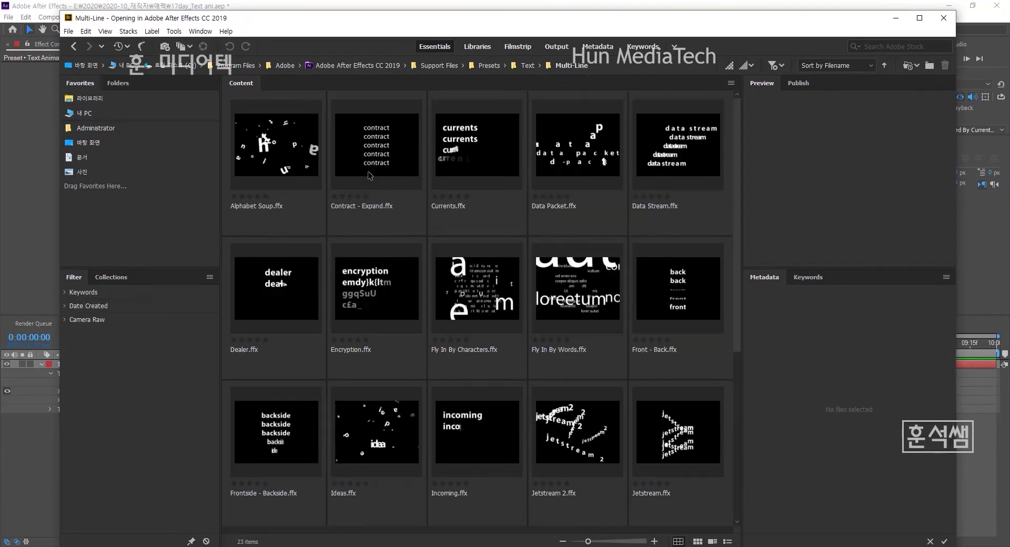
left_click(390, 139)
left_click(541, 67)
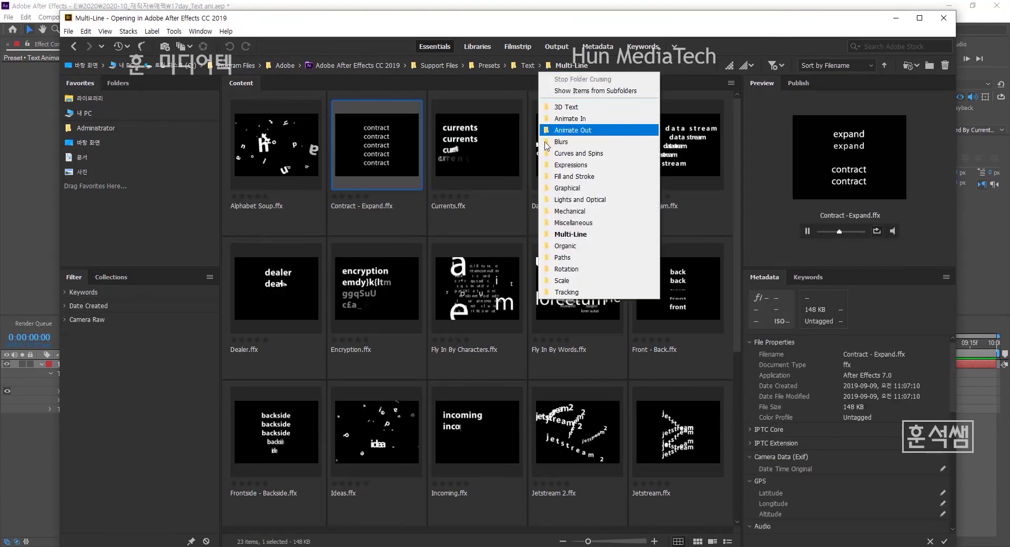
left_click(579, 256)
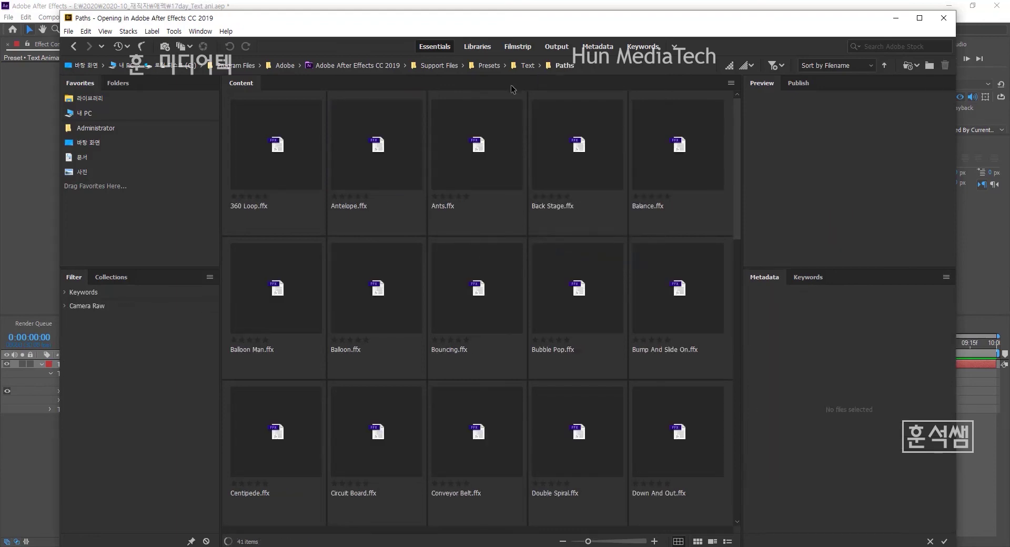
left_click(544, 67)
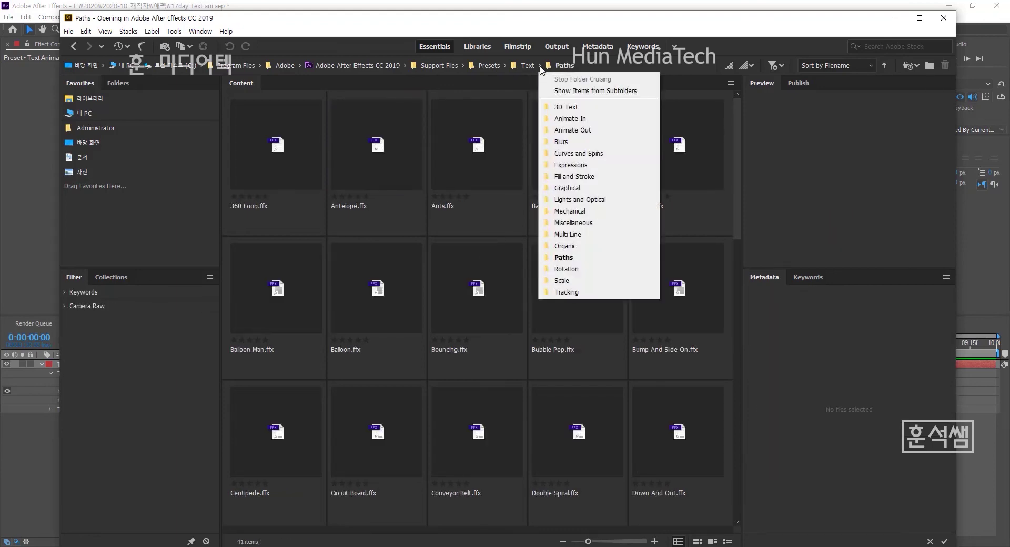
Step: Preview Full Rotation, Loopy Loop and Random Rotation, then move to the Scale folder
left_click(581, 272)
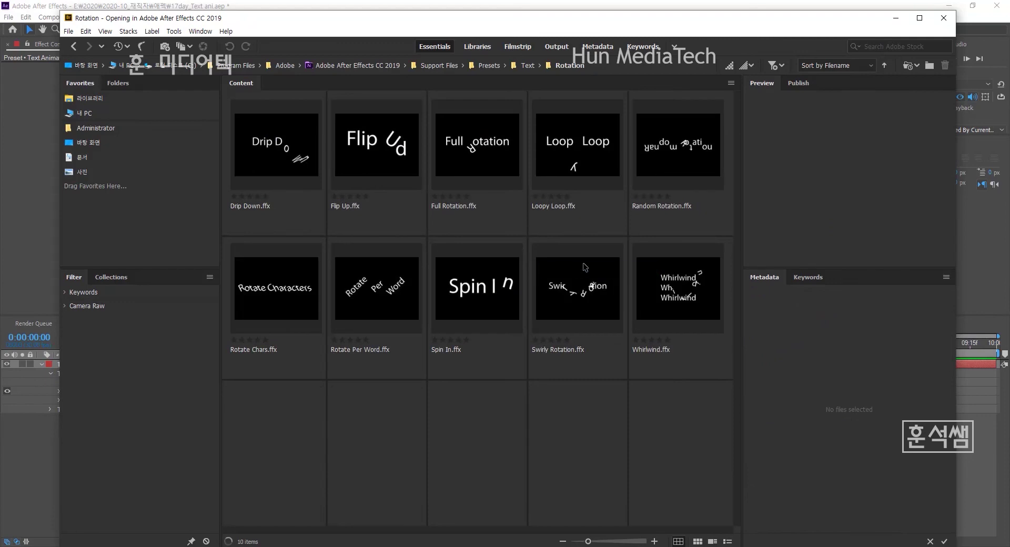
left_click(480, 156)
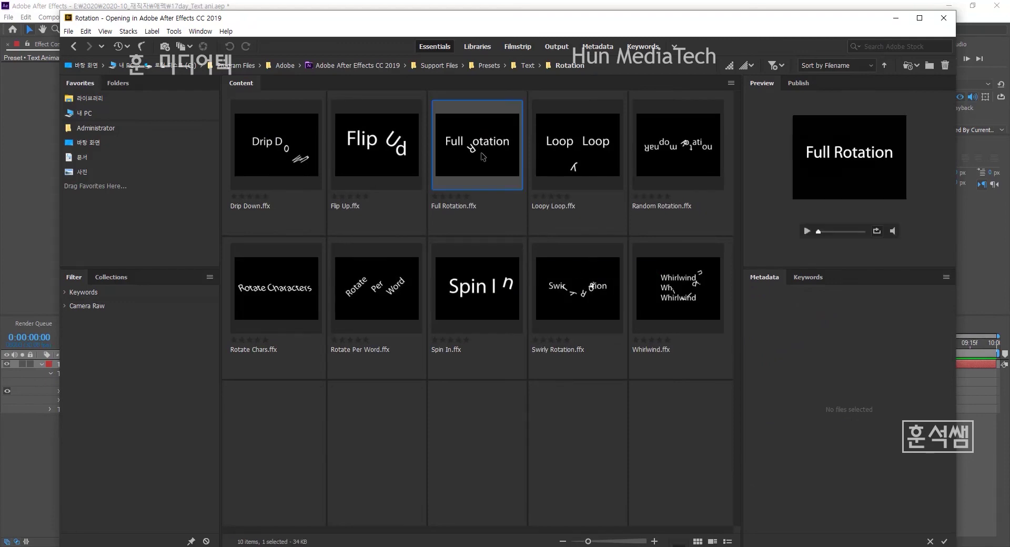
left_click(577, 146)
left_click(695, 164)
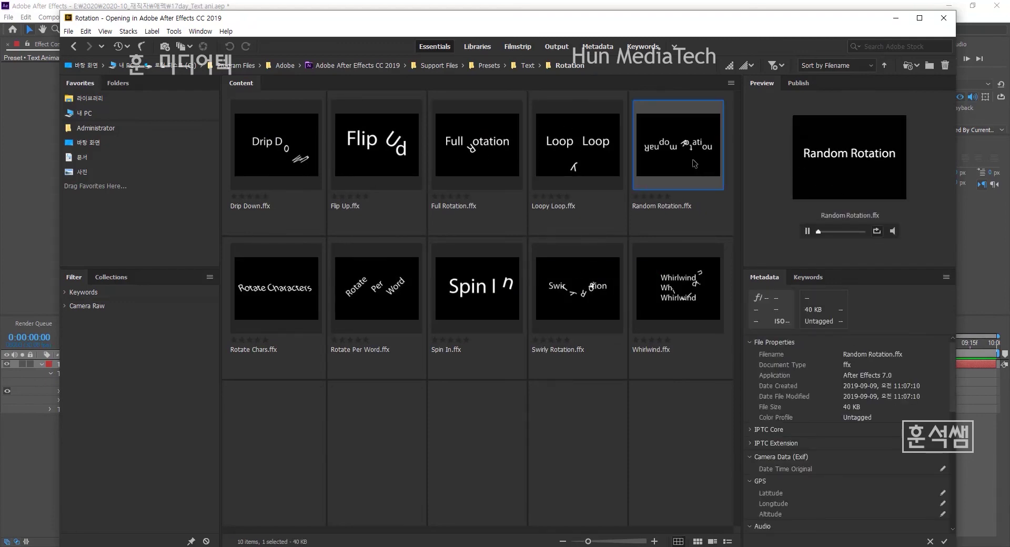
left_click(539, 65)
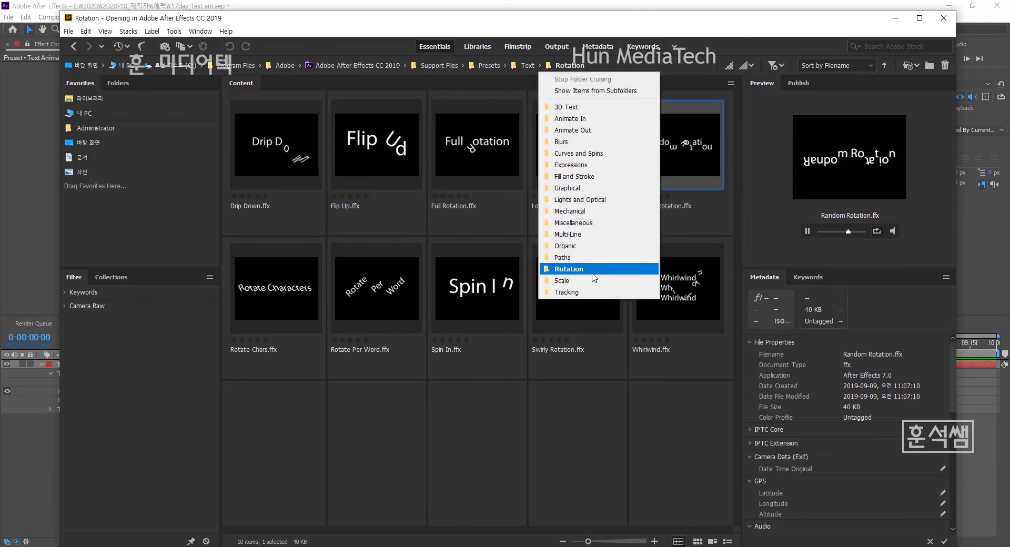
left_click(574, 280)
Step: Preview Scale Down Word, then Extend and Increase Tracking in the Tracking presets
left_click(479, 155)
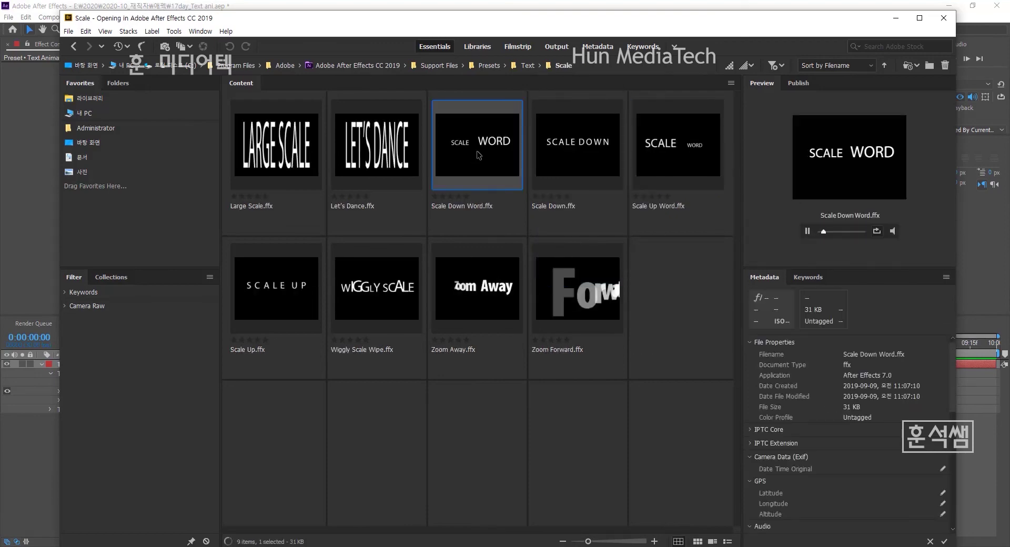
left_click(542, 66)
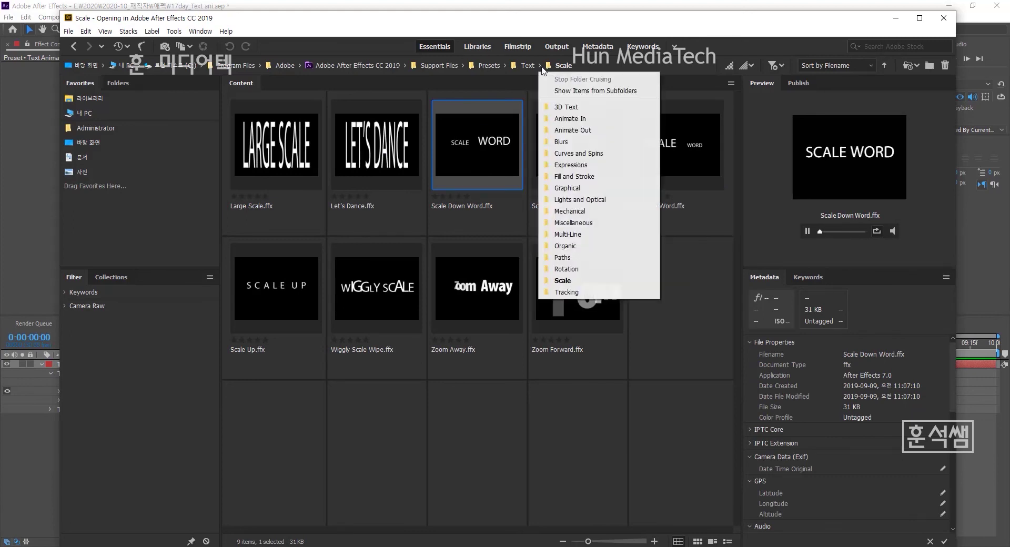
left_click(568, 293)
left_click(455, 137)
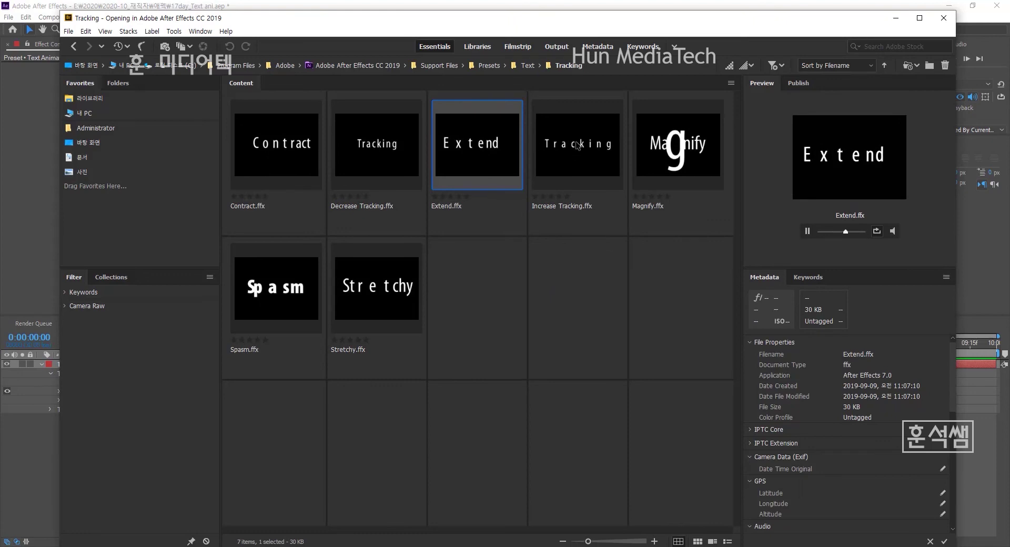
left_click(596, 143)
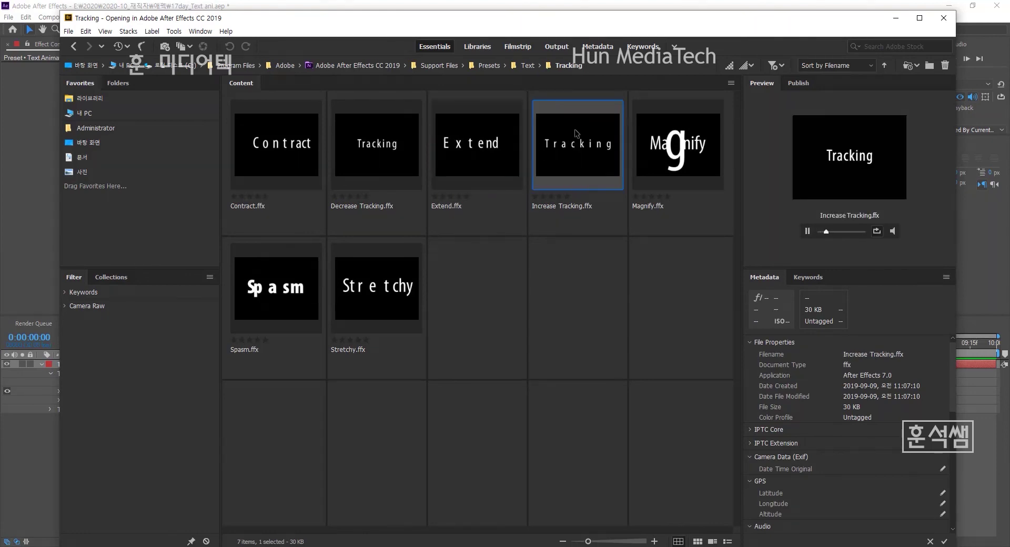
left_click(542, 65)
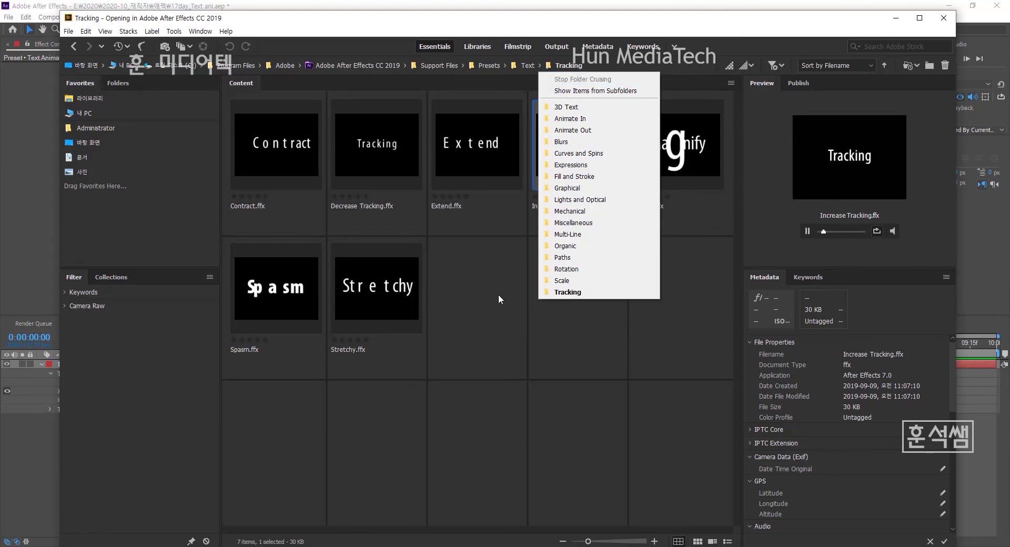
left_click(573, 119)
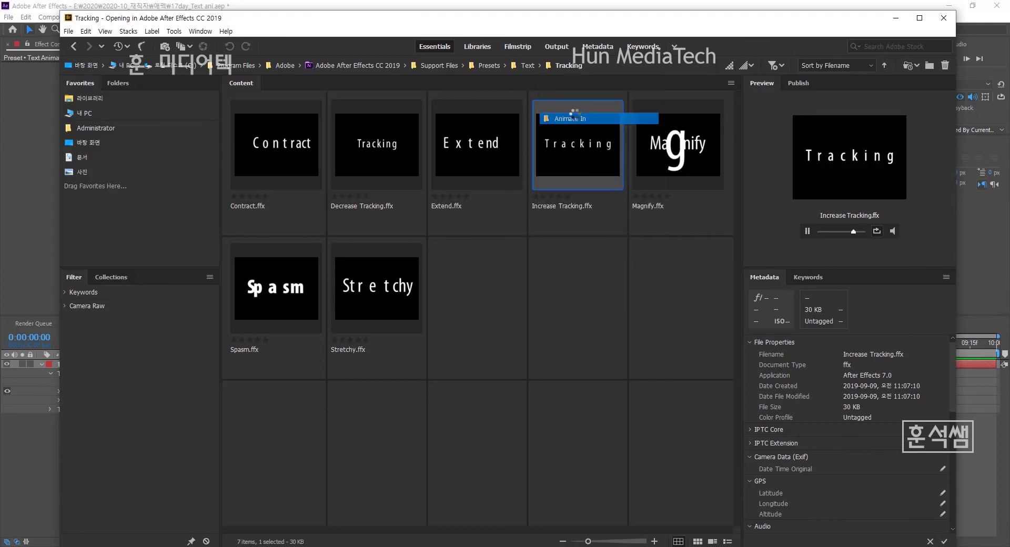
left_click(541, 66)
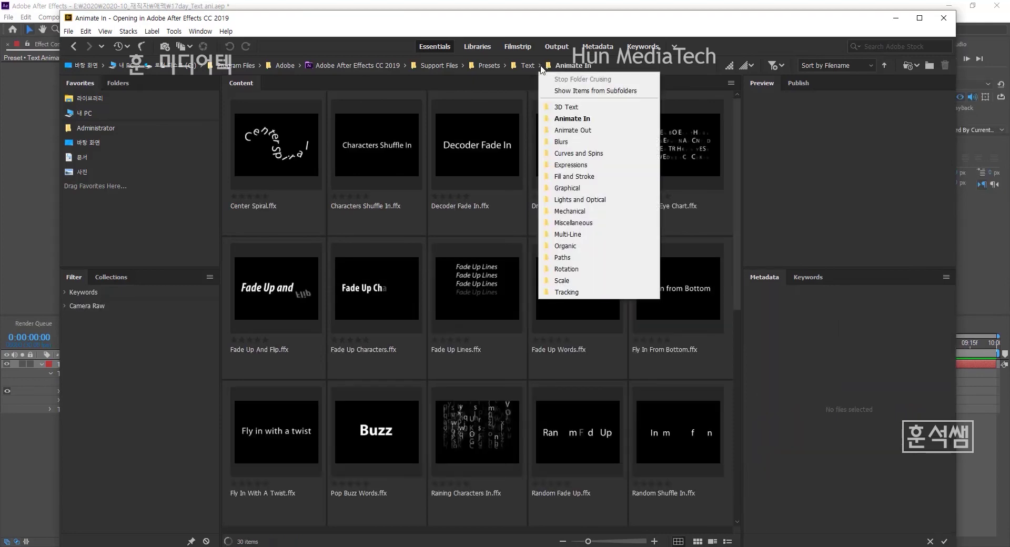
left_click(570, 133)
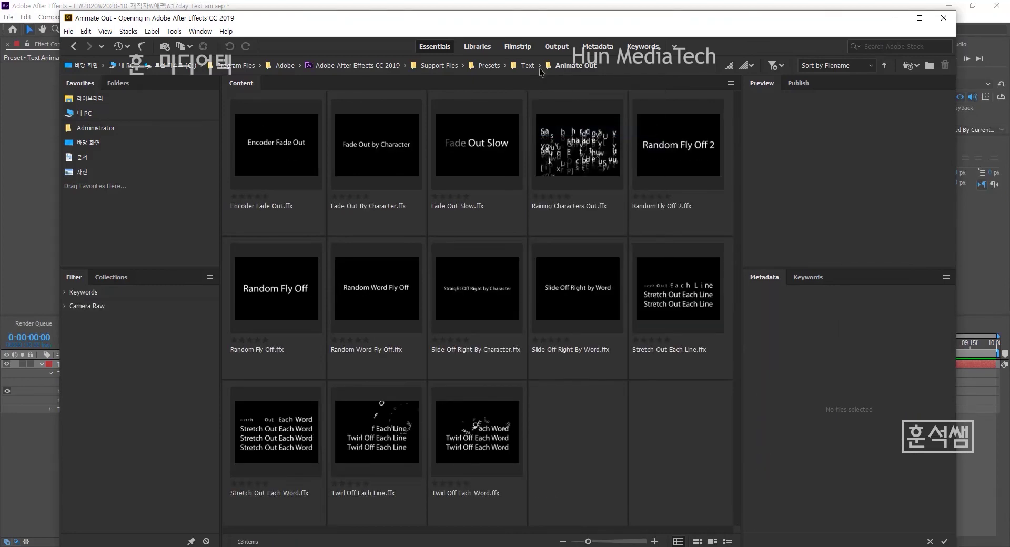
left_click(541, 69)
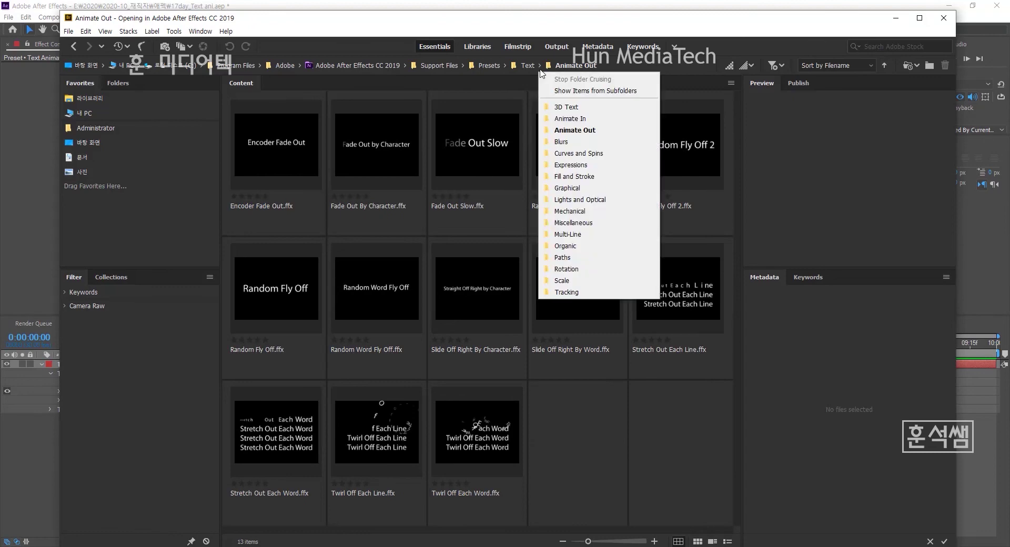
left_click(573, 120)
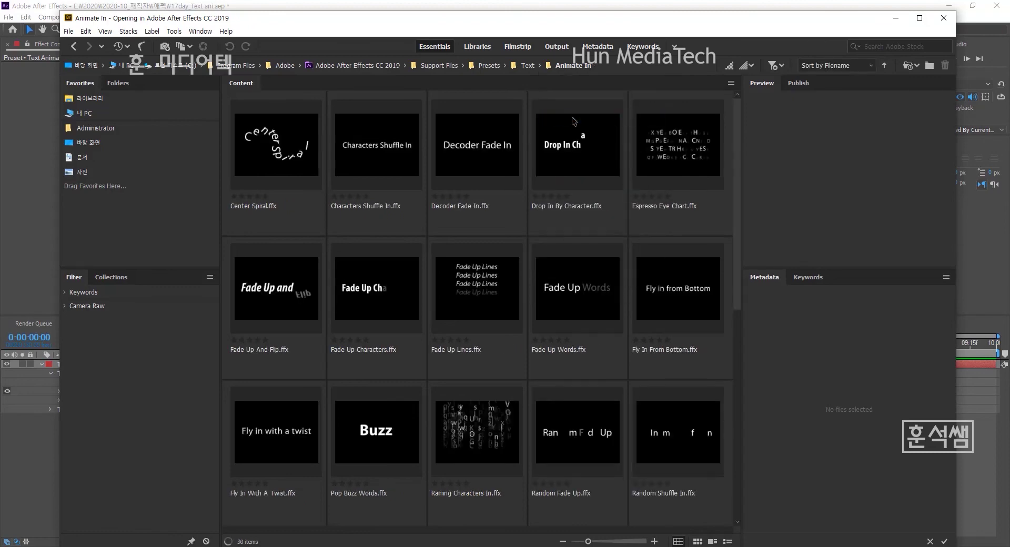
left_click(542, 66)
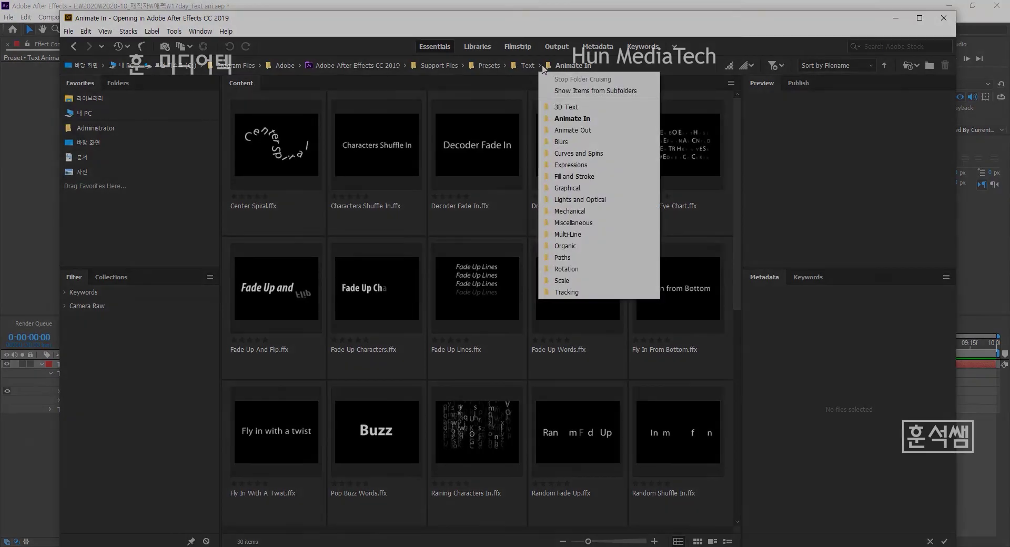